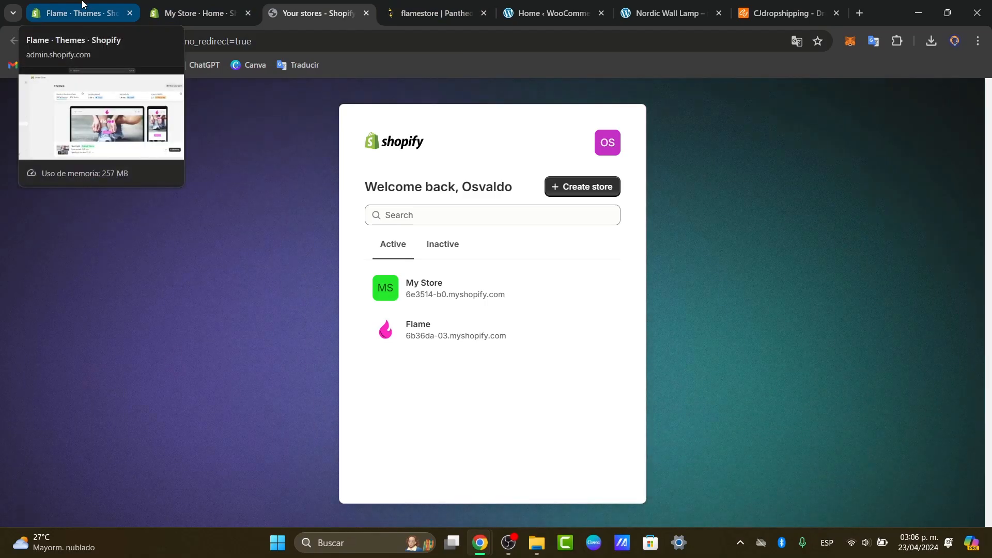
# Step: Switch to the My Store admin and look over the setup guide on its home page
pyautogui.click(197, 12)
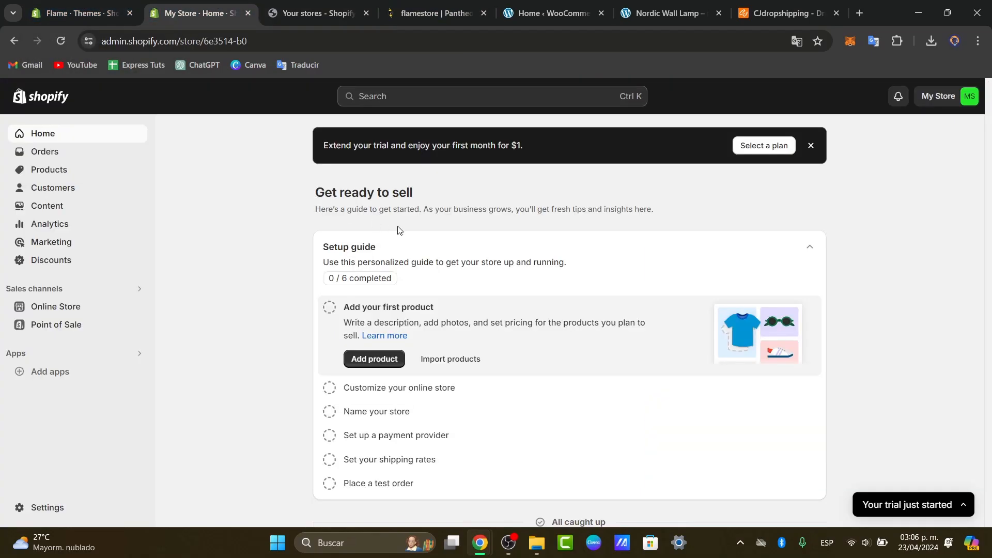
pyautogui.moveTo(352, 192); pyautogui.dragTo(427, 190)
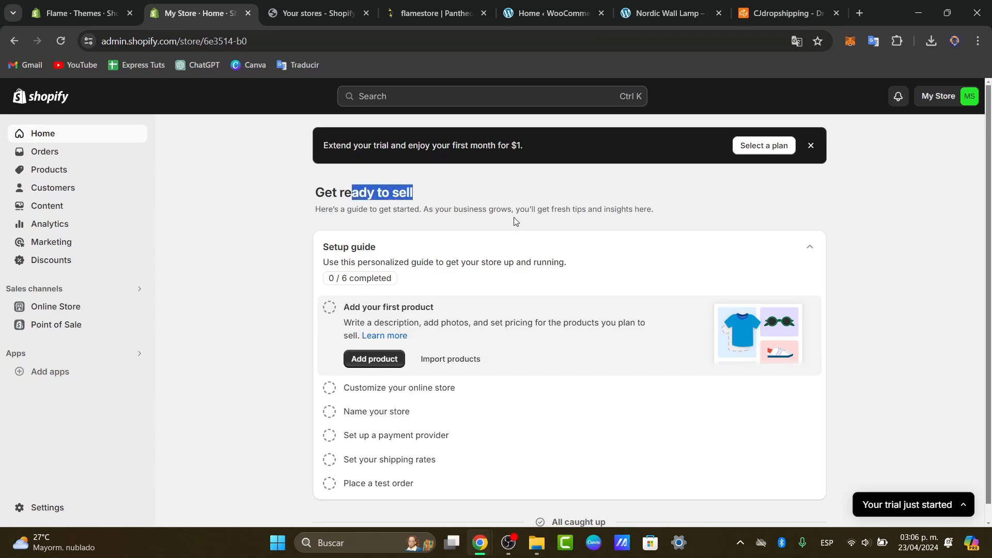
pyautogui.scroll(-1, 527, 225)
pyautogui.moveTo(349, 236); pyautogui.dragTo(377, 235)
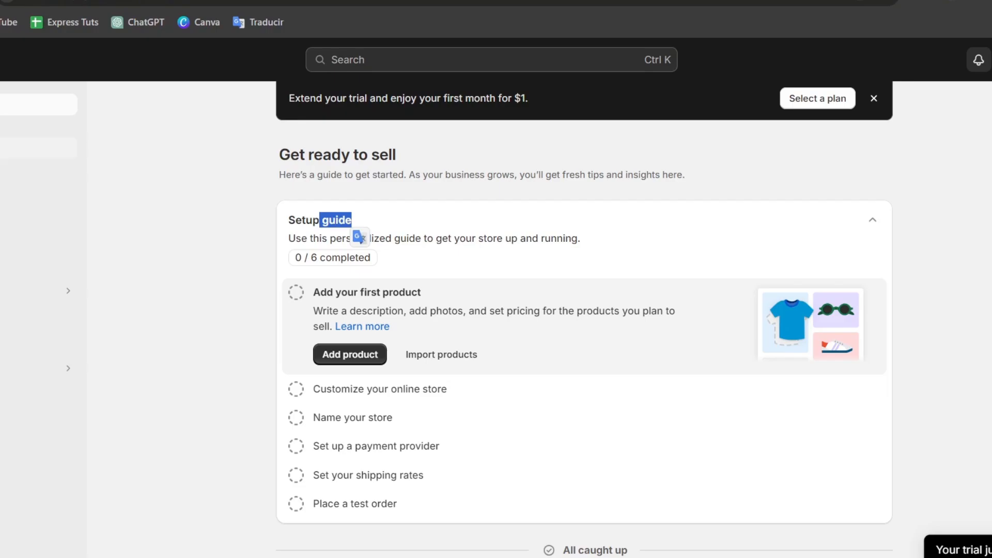
# Step: Open a blank product form in the store and look through the product list in CJdropshipping
pyautogui.click(10, 148)
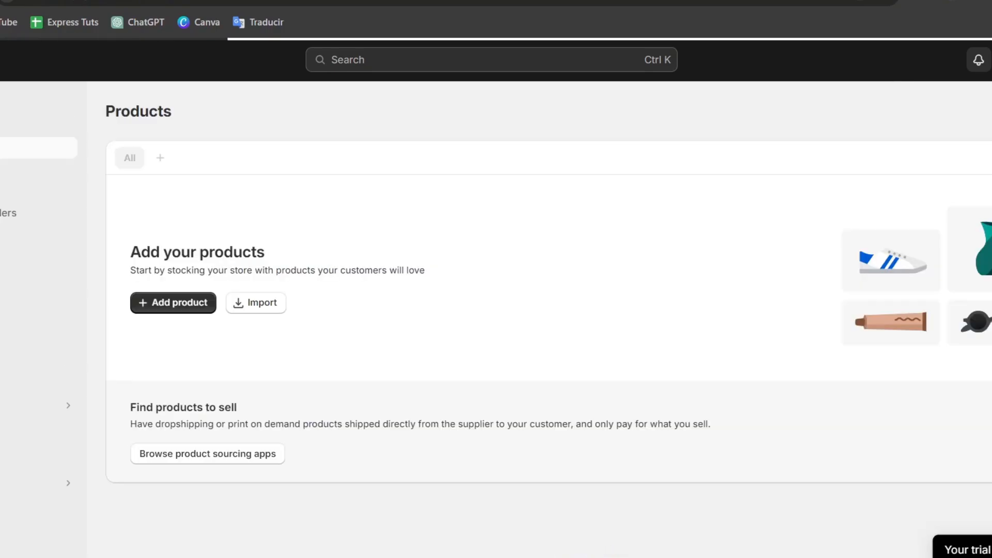
pyautogui.click(179, 310)
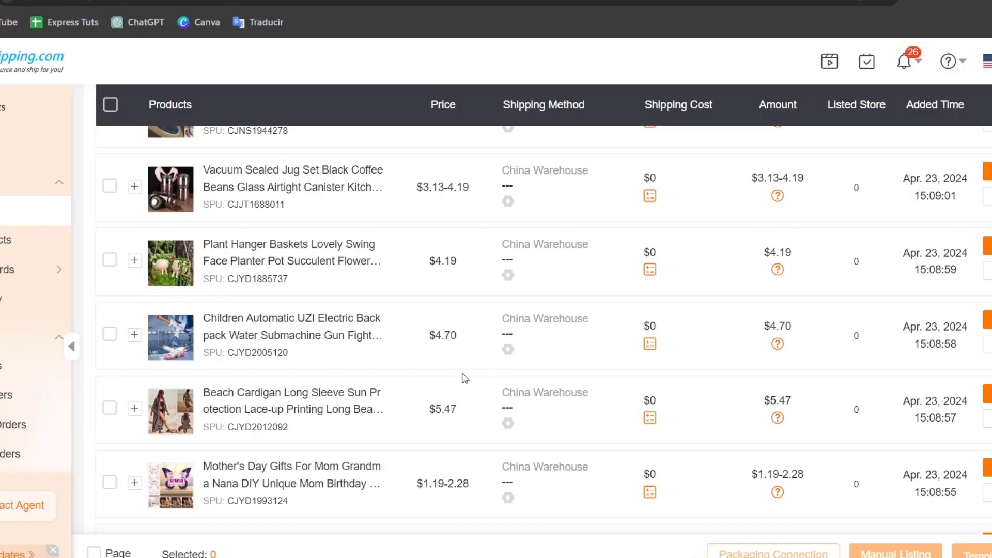
pyautogui.scroll(6, 463, 362)
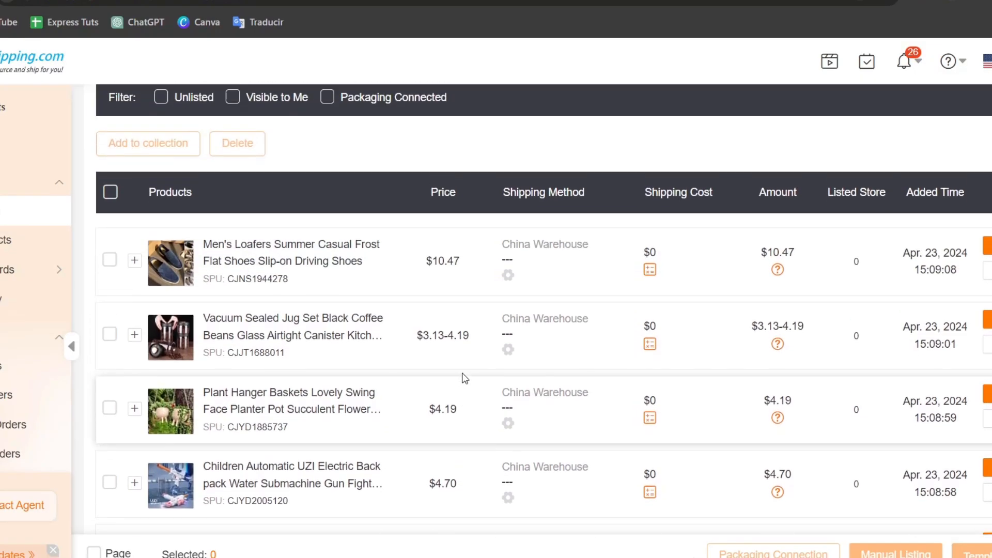
pyautogui.scroll(-10, 463, 379)
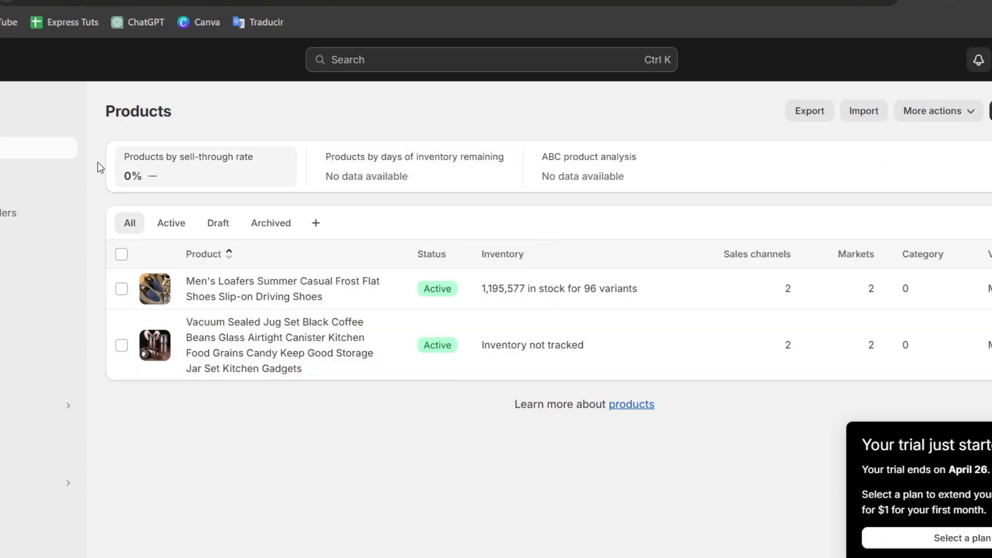
# Step: Create and save a new manual product collection titled Footwear
pyautogui.click(47, 176)
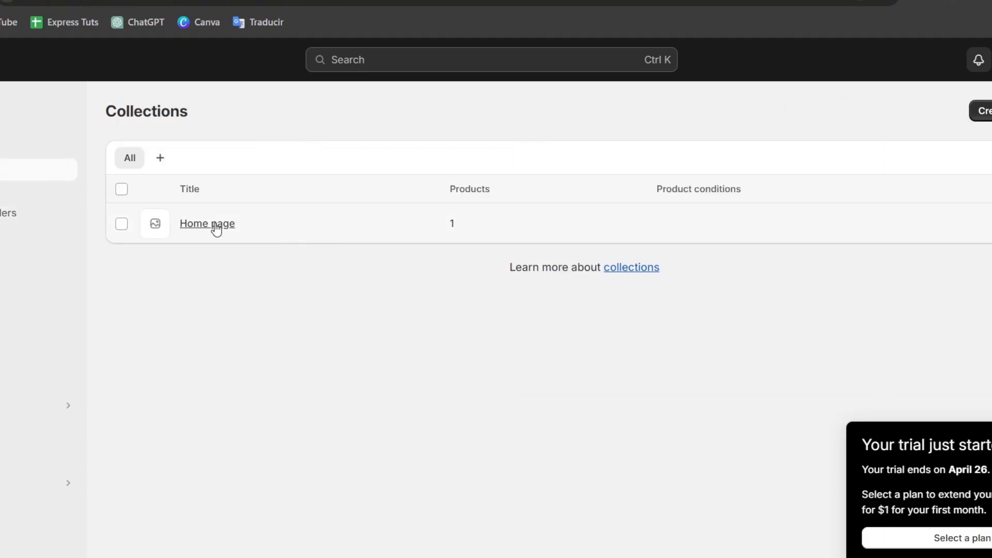
pyautogui.click(982, 112)
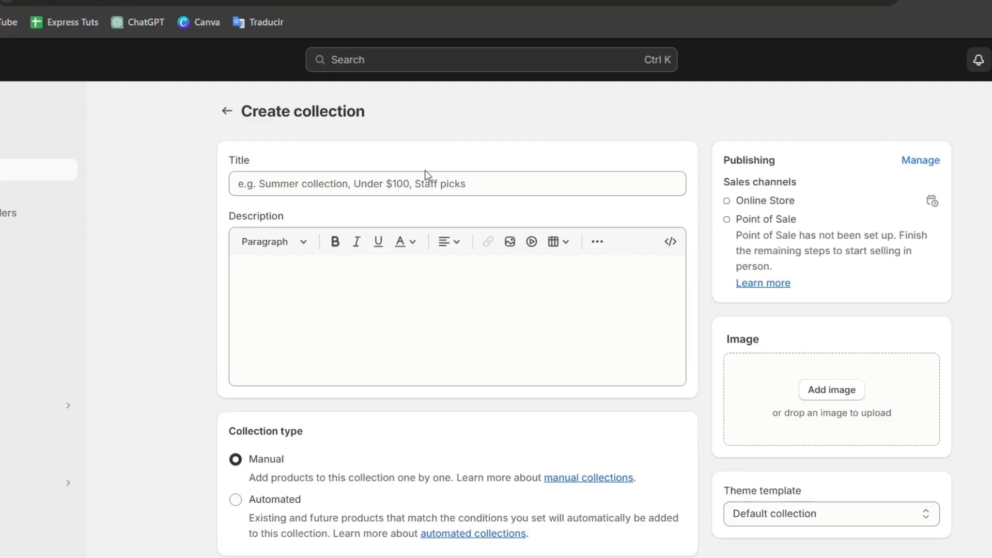
pyautogui.click(355, 187)
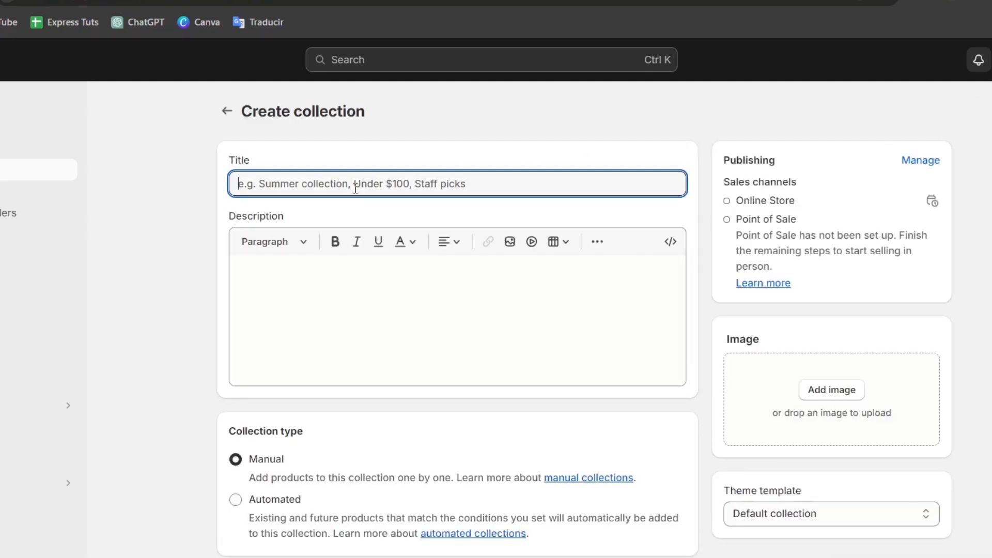
pyautogui.write('Foo')
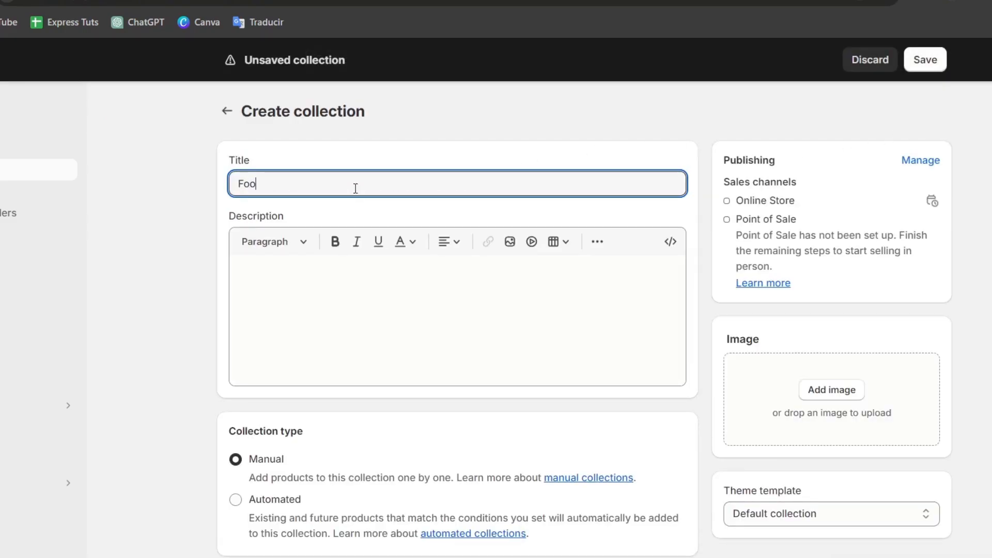
pyautogui.write('twear')
pyautogui.press('Return')
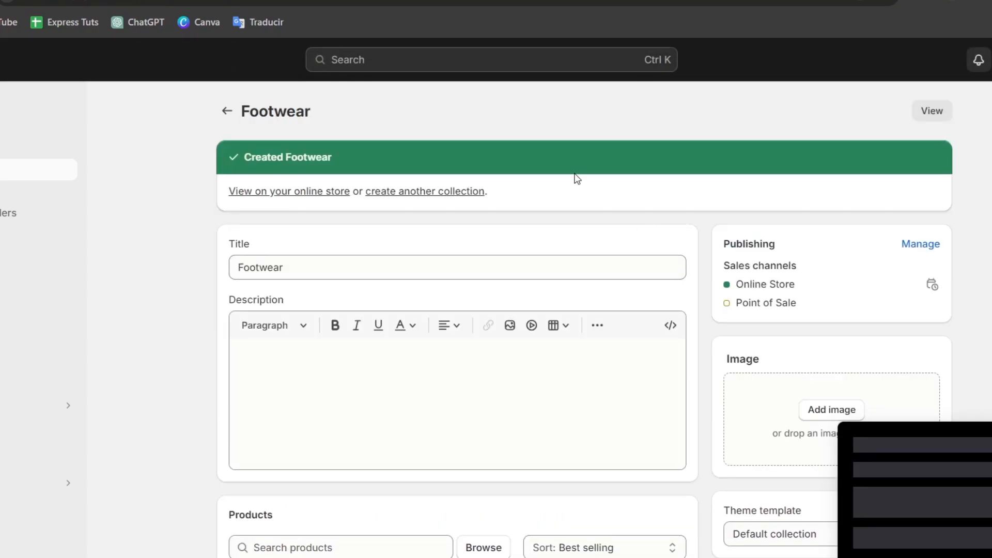
# Step: Return to the collections list, and create and save a collection titled Home Supplies
pyautogui.click(226, 111)
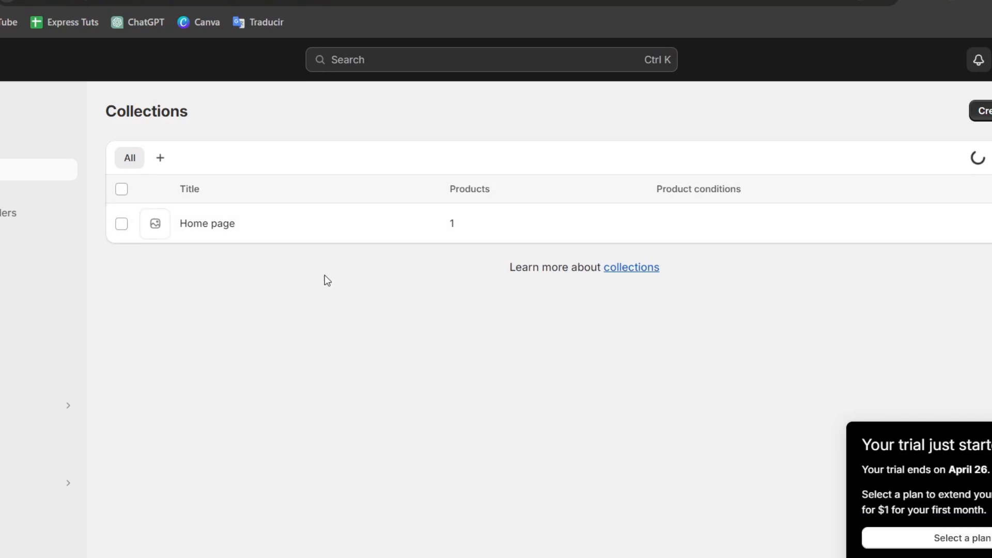
pyautogui.click(980, 111)
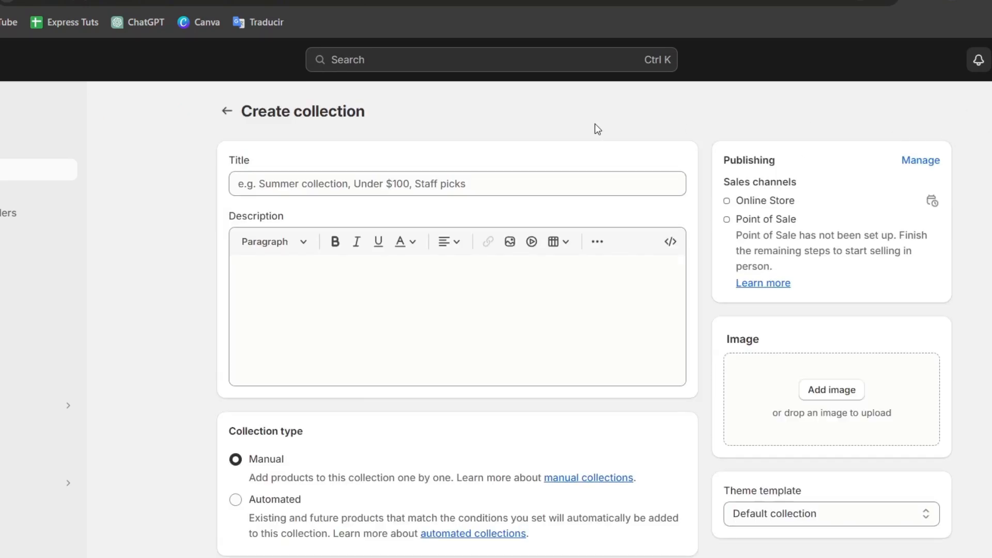
pyautogui.click(379, 184)
pyautogui.write('Home Sup')
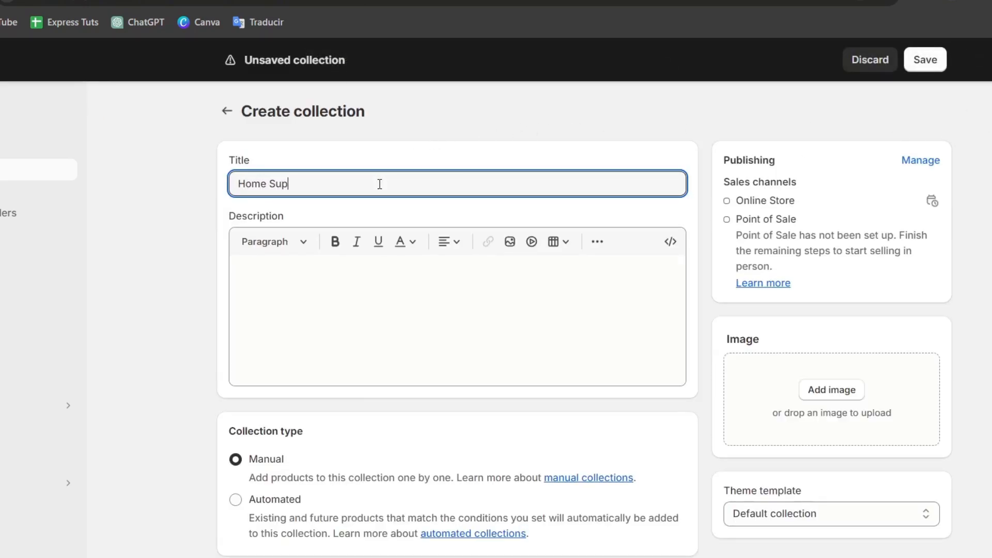
pyautogui.write('plies')
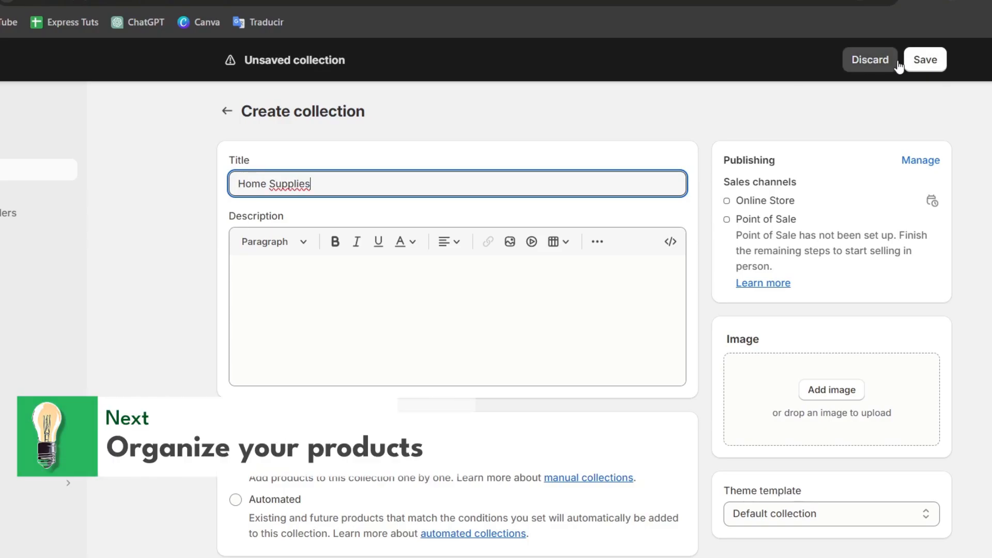
pyautogui.click(912, 70)
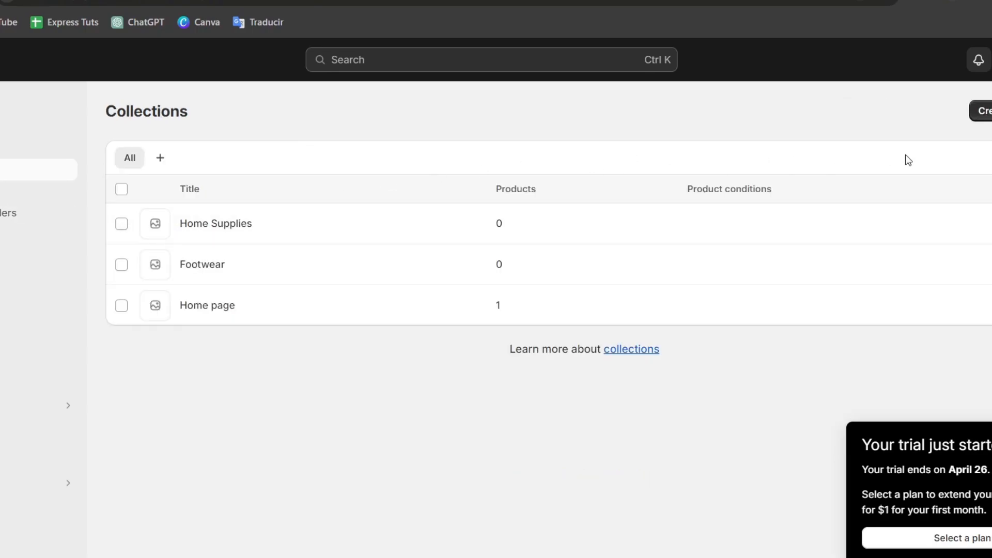
# Step: Create and save another collection titled Home Garden
pyautogui.click(980, 110)
pyautogui.write('Home Garden')
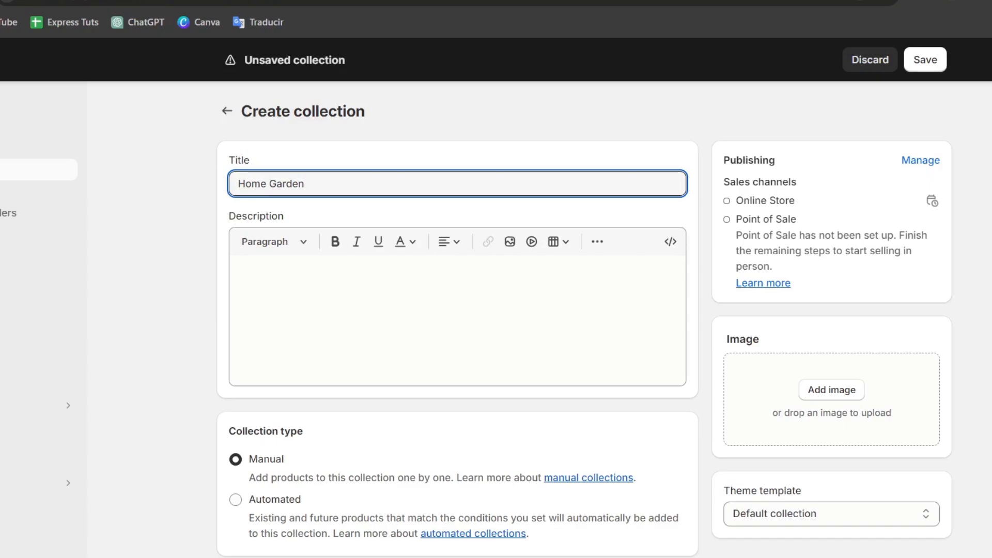
pyautogui.click(927, 61)
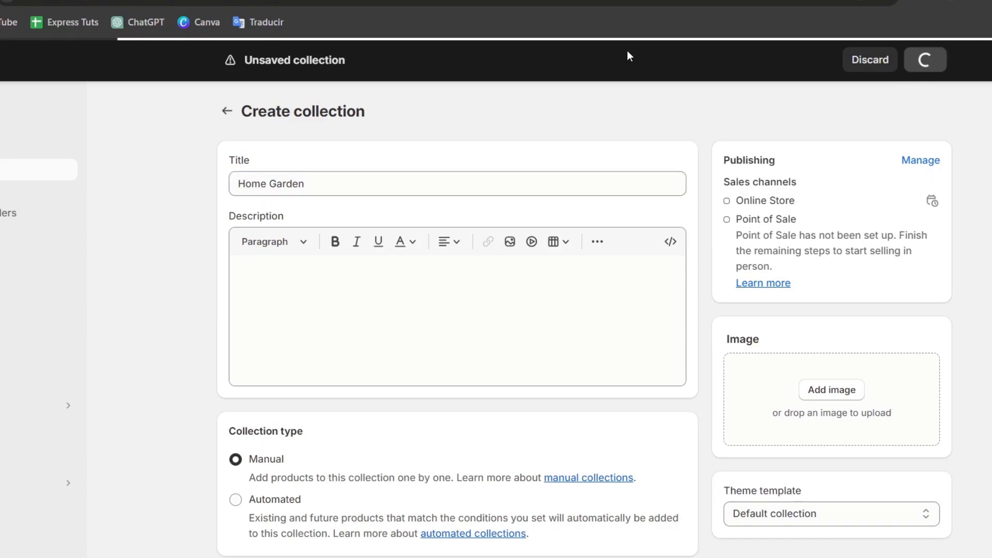
# Step: Add the Plant Hanger Baskets product to the Home Garden collection
pyautogui.scroll(-5, 464, 119)
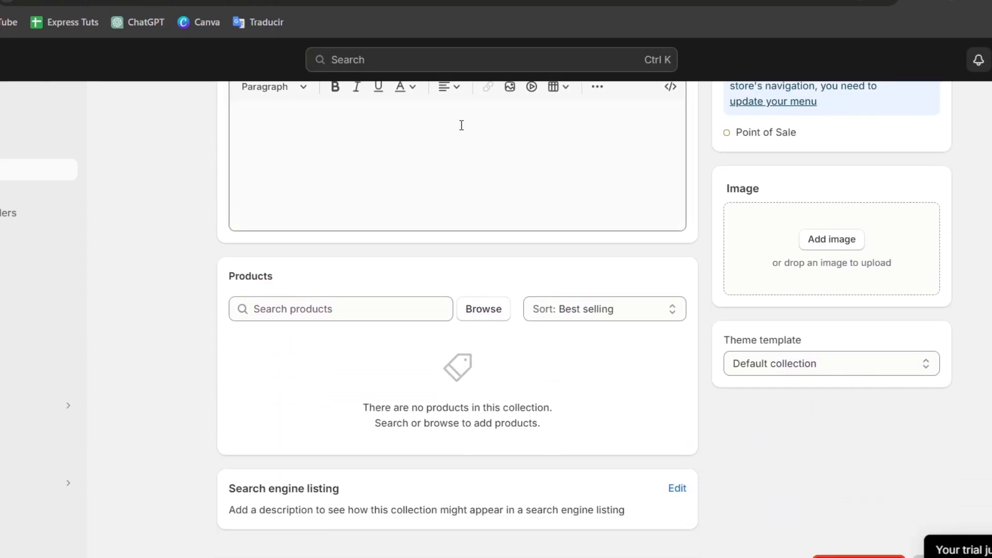
pyautogui.click(484, 310)
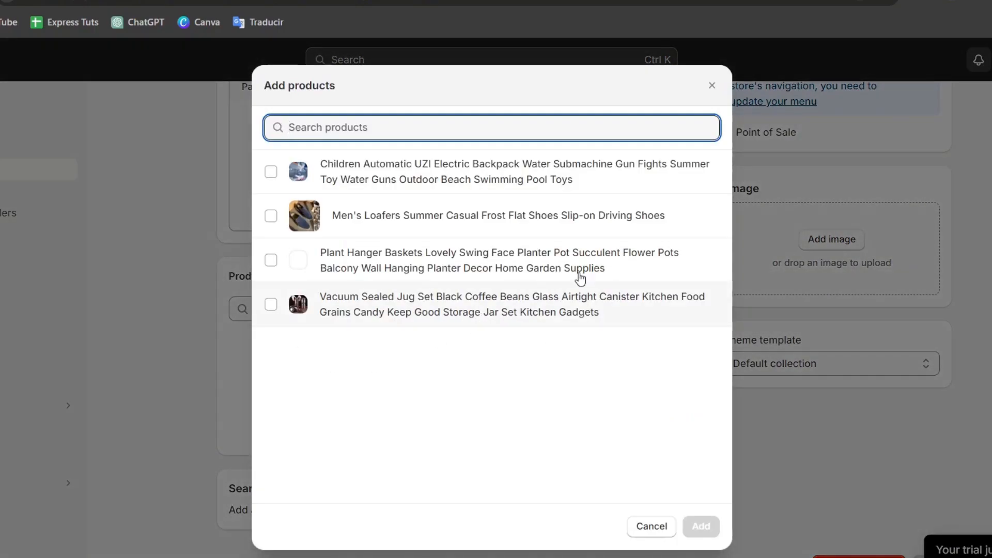
pyautogui.click(457, 262)
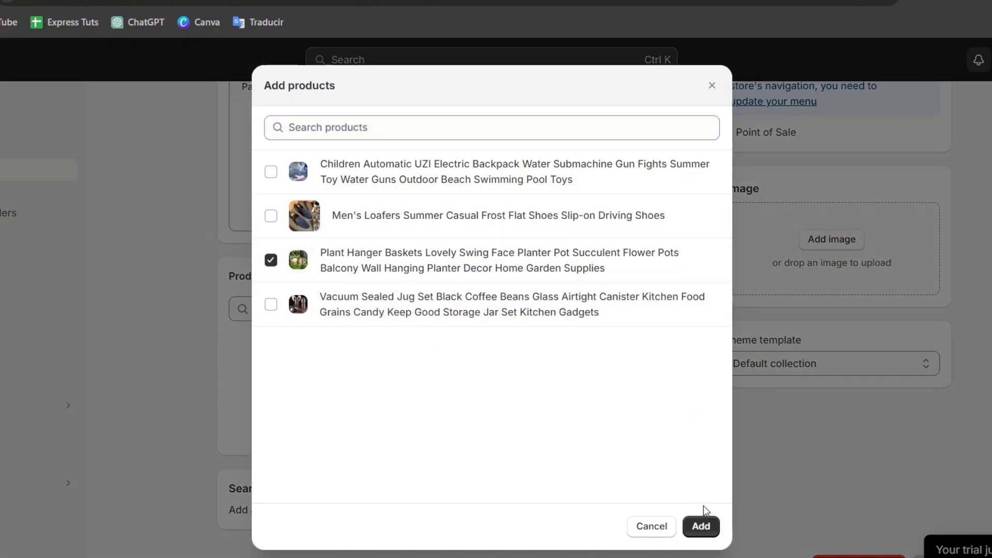
pyautogui.click(701, 526)
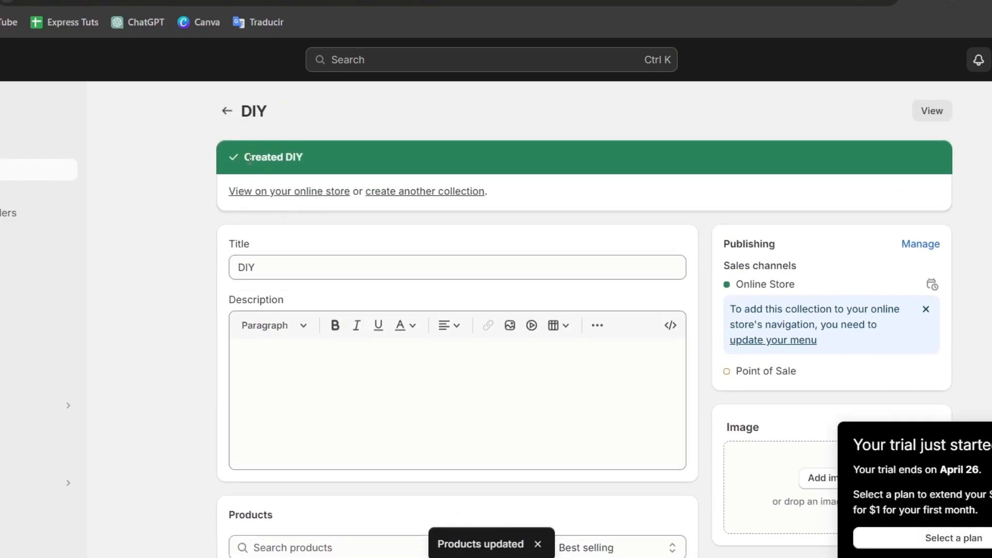
# Step: Leave the DIY collection and open the online store's Main menu for editing
pyautogui.click(226, 110)
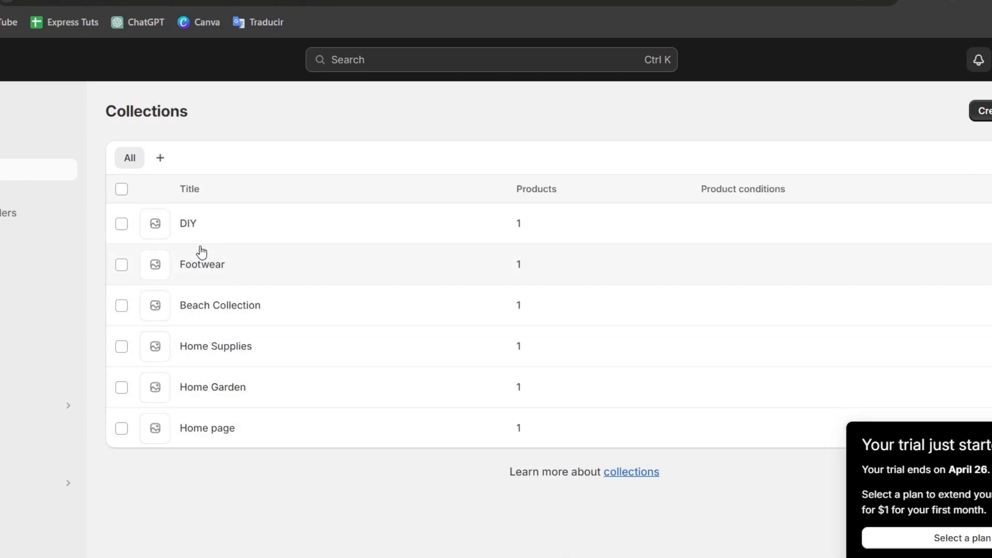
pyautogui.click(73, 419)
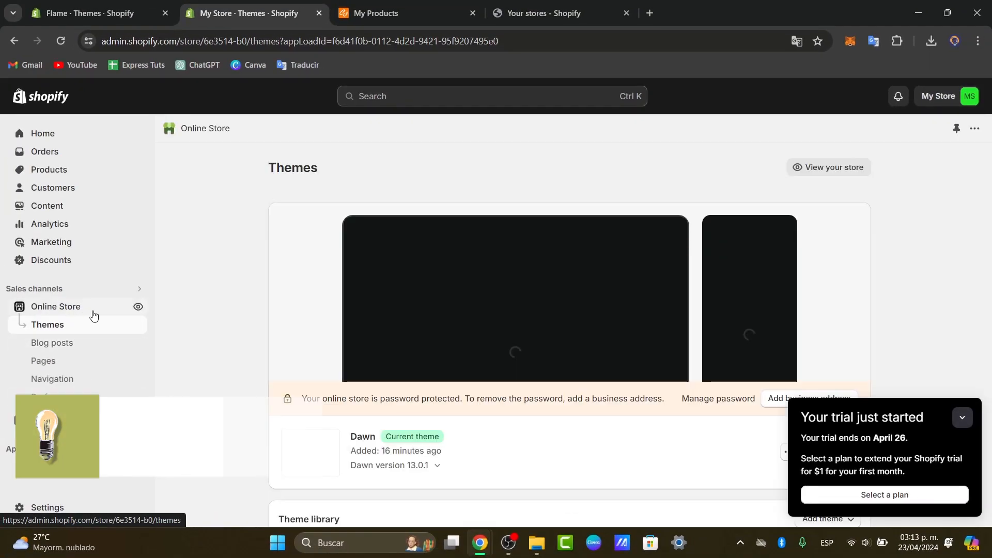
pyautogui.click(79, 382)
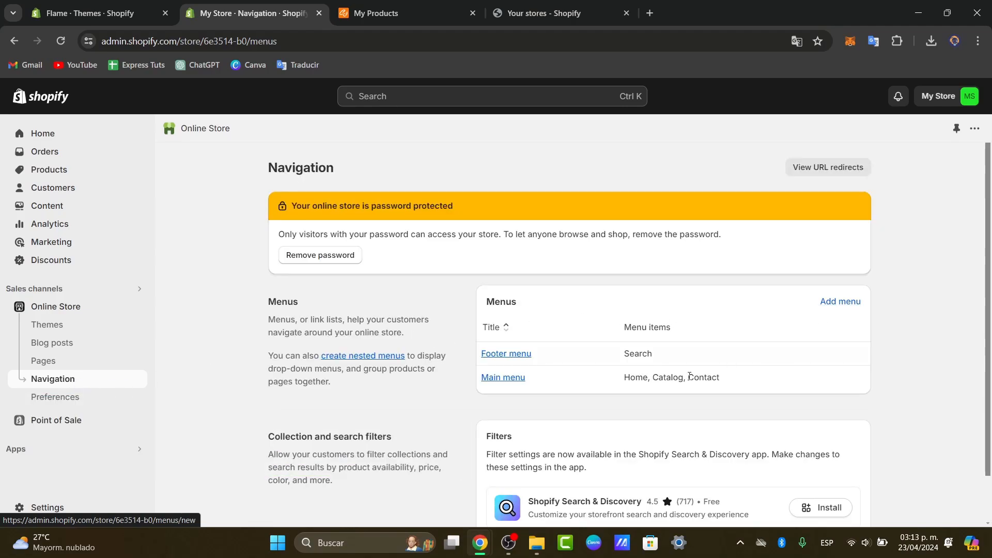
pyautogui.click(503, 378)
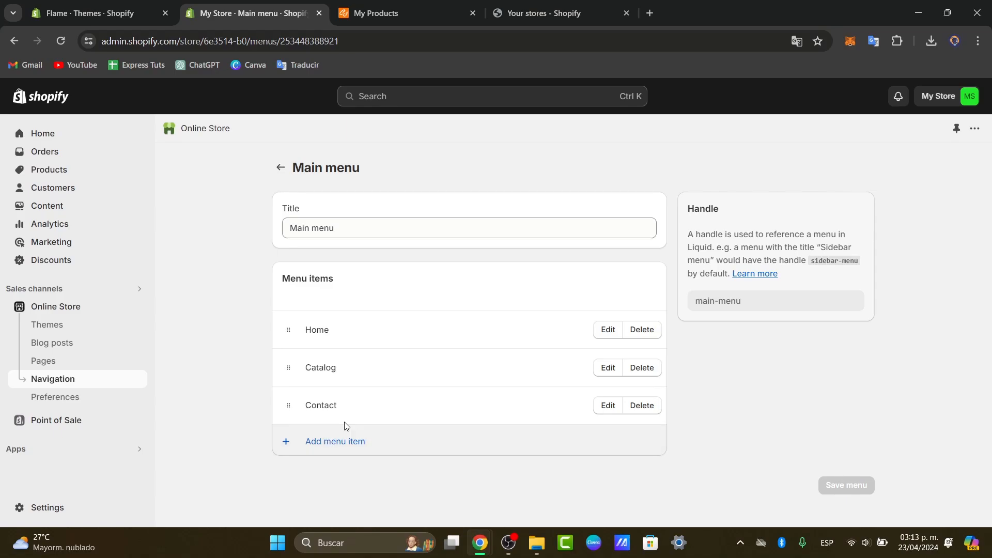
# Step: Add a main menu item linked to the Beach Collection, keeping the collection's name
pyautogui.click(346, 443)
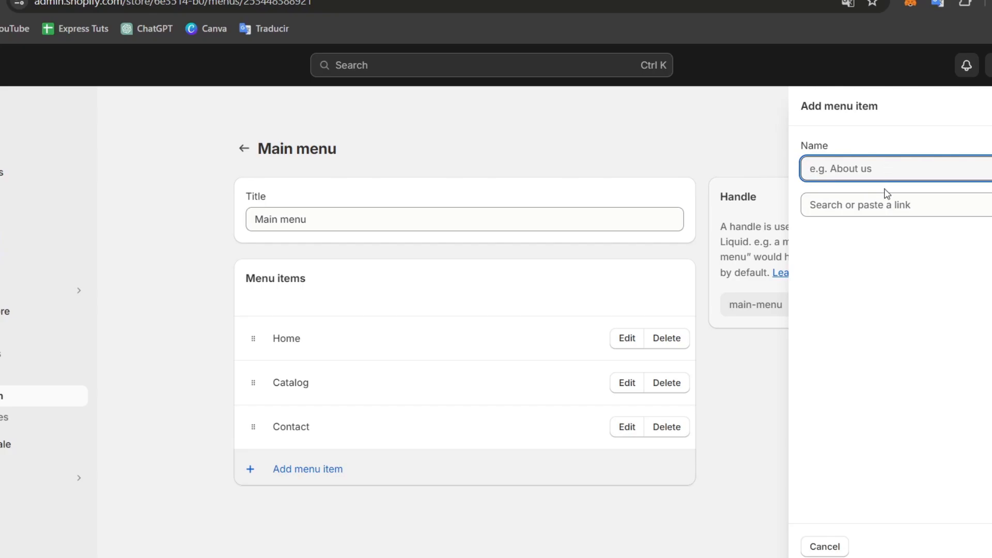
pyautogui.click(886, 202)
pyautogui.click(882, 291)
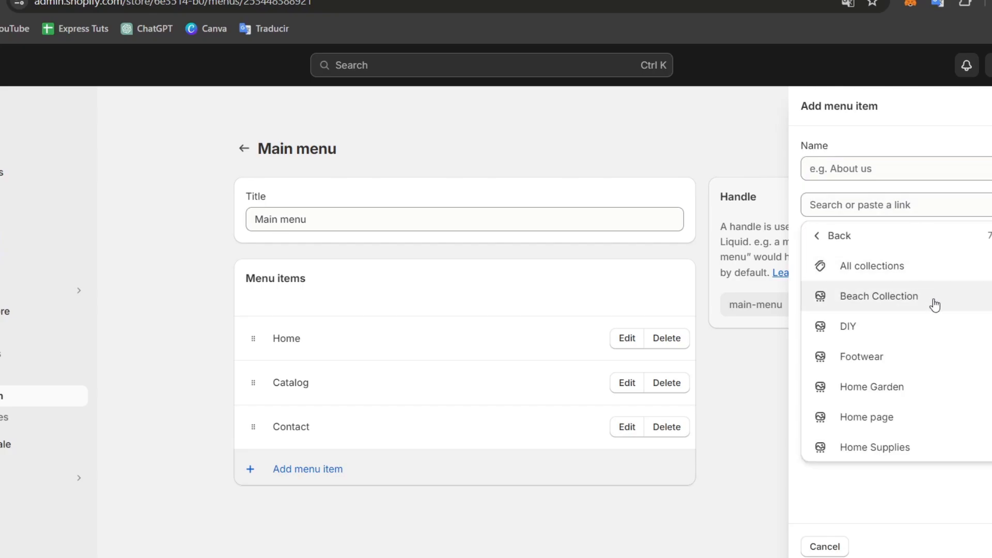
pyautogui.click(945, 306)
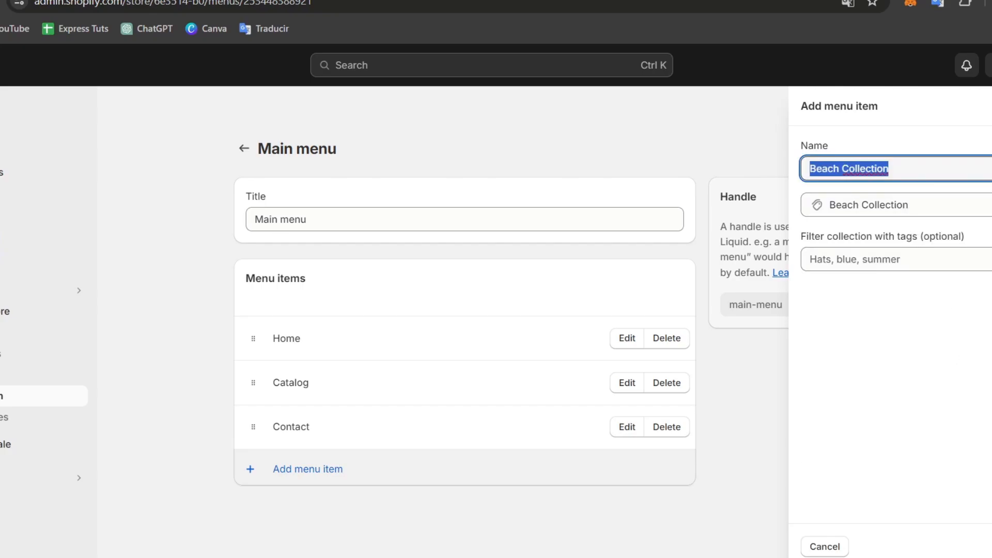
pyautogui.press('Return')
# Step: Add a main menu item linked to the DIY collection and start another menu item below it
pyautogui.click(361, 514)
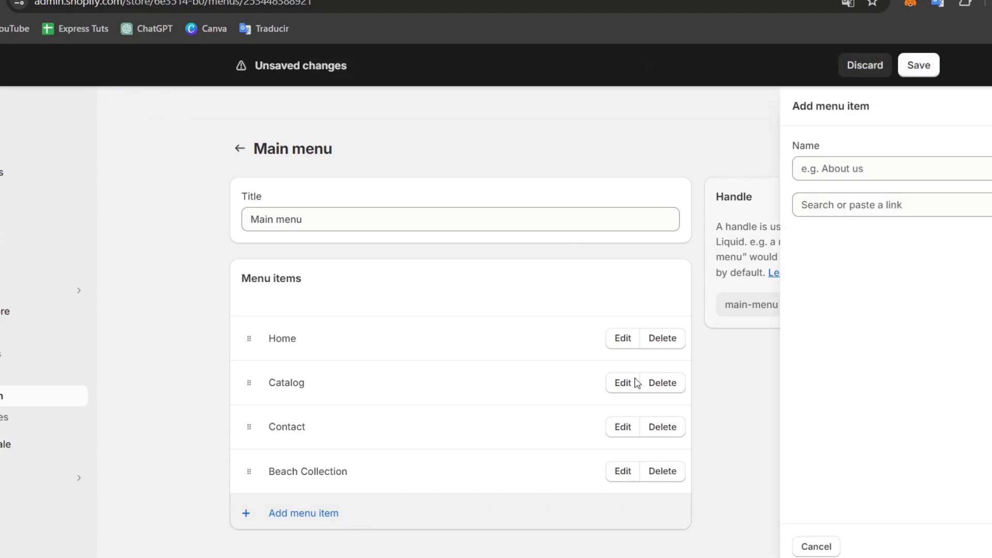
pyautogui.click(873, 204)
pyautogui.click(885, 295)
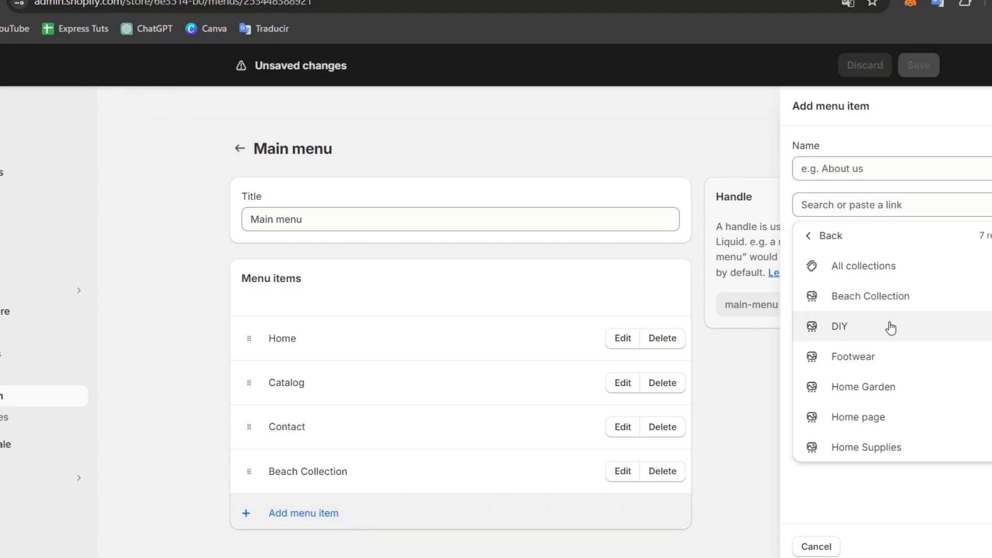
pyautogui.click(890, 327)
pyautogui.press('Return')
pyautogui.scroll(-1, 585, 411)
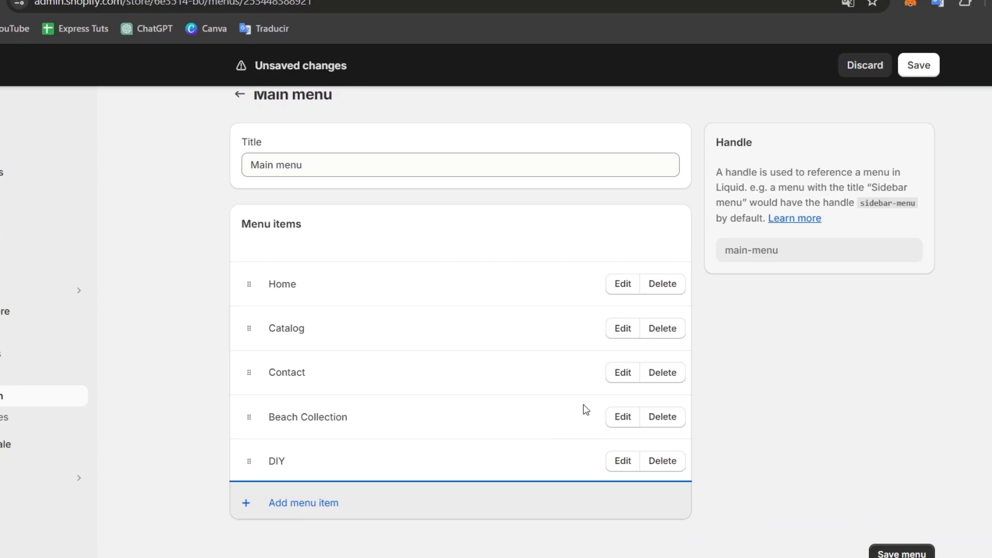
pyautogui.click(372, 510)
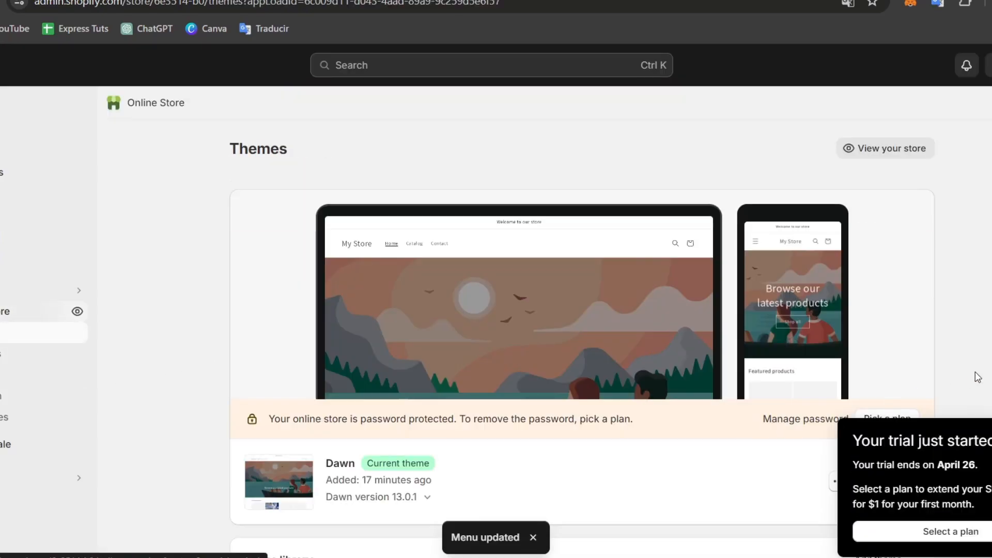
# Step: Open the store's current theme in the theme editor
pyautogui.scroll(-3, 933, 342)
pyautogui.click(912, 331)
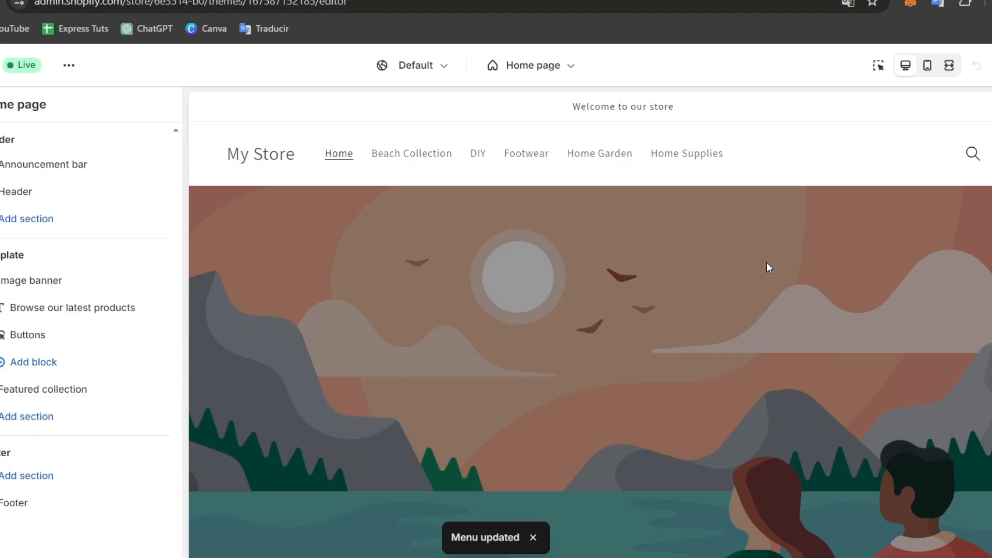
# Step: Preview the Beach Collection, DIY, Footwear, Home Garden and Home Supplies pages through the store's header menu in the theme editor
pyautogui.click(414, 155)
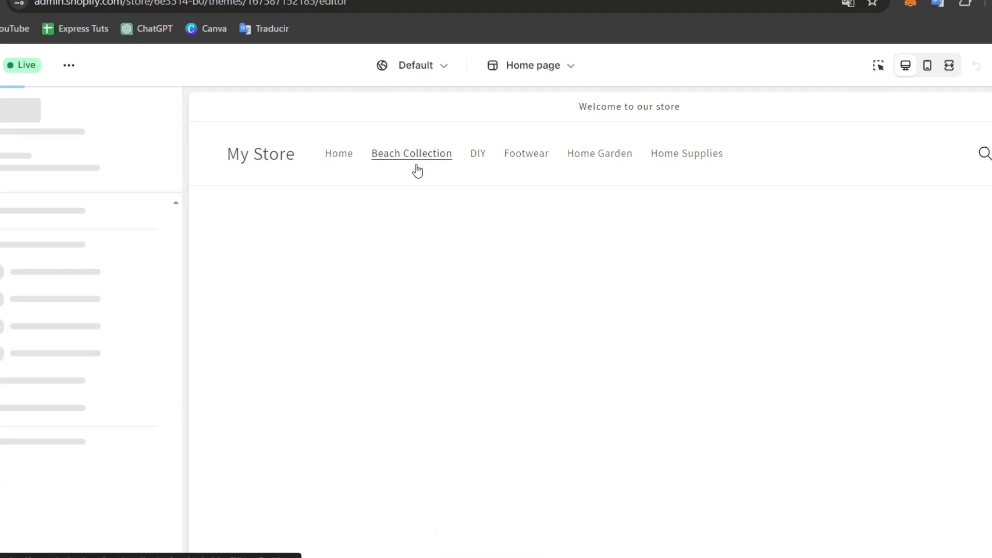
pyautogui.click(485, 161)
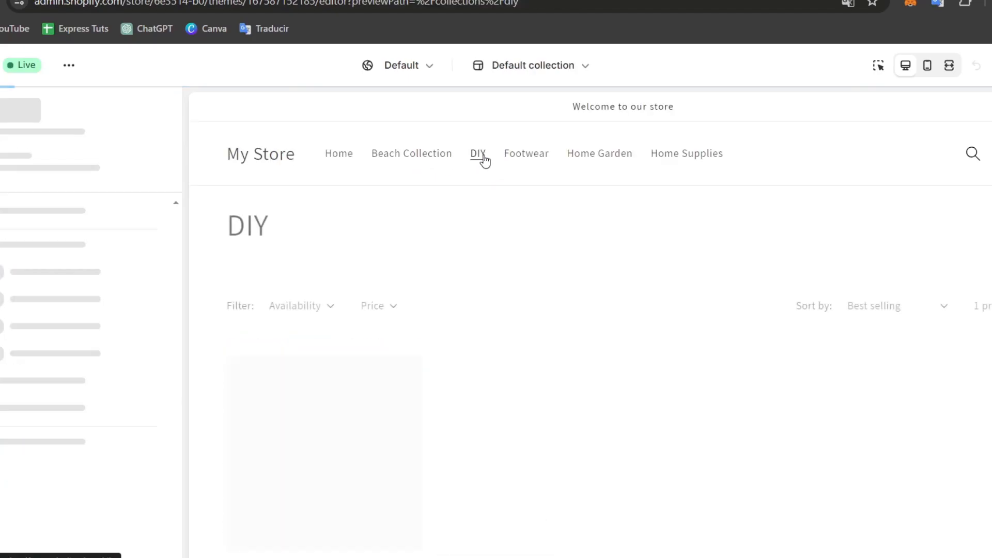
pyautogui.click(522, 155)
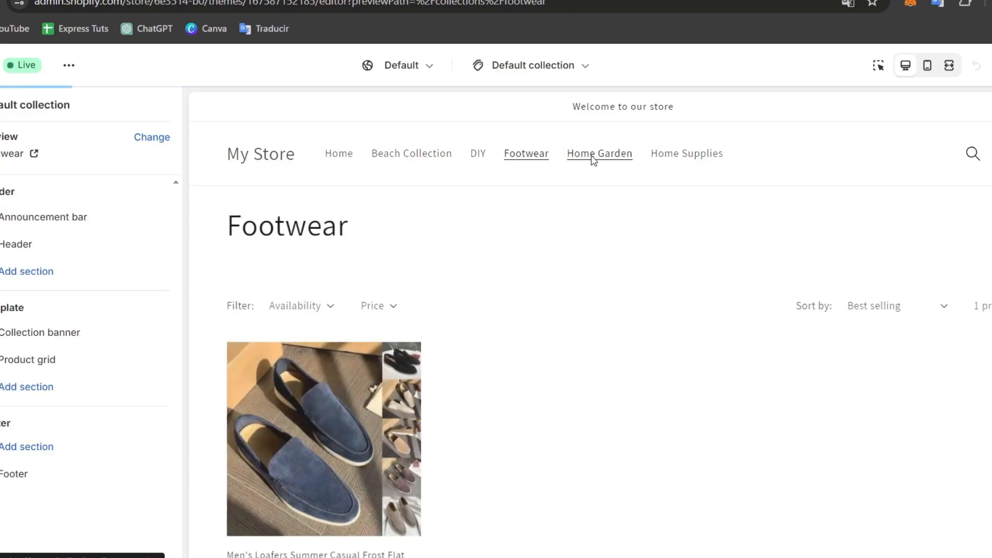
pyautogui.click(594, 157)
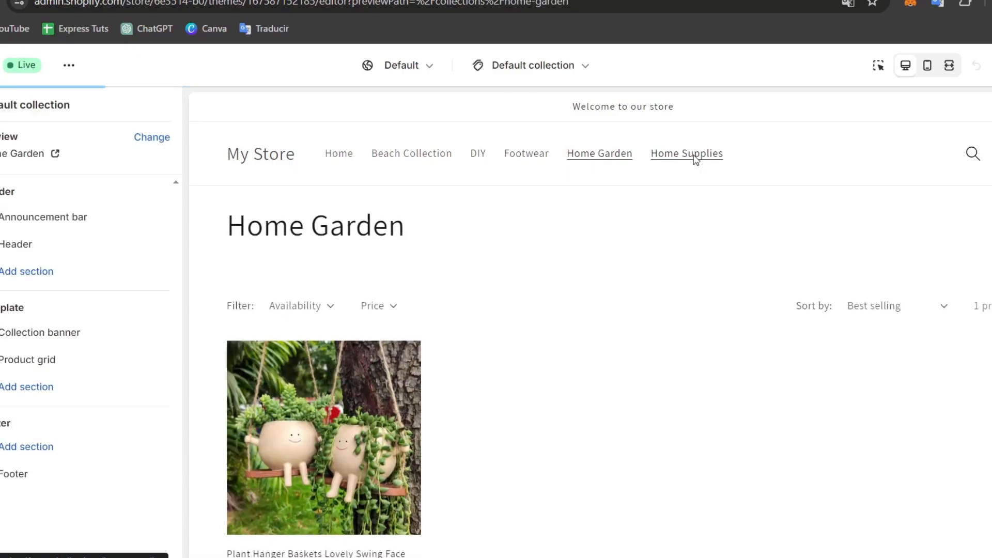
pyautogui.click(692, 159)
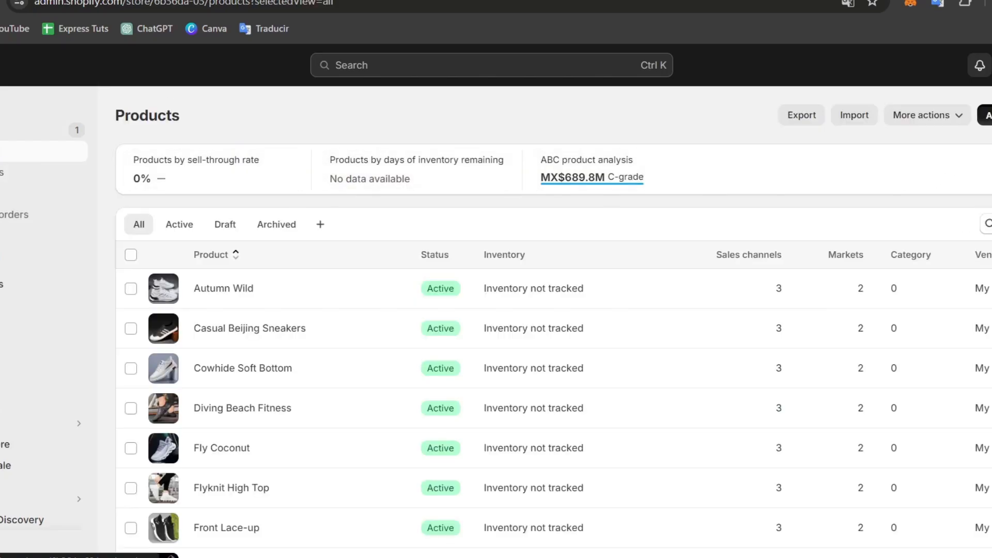
# Step: Open a new product form, examine its product type, vendor and tags fields, and leave it without saving
pyautogui.click(986, 116)
pyautogui.scroll(-2, 910, 286)
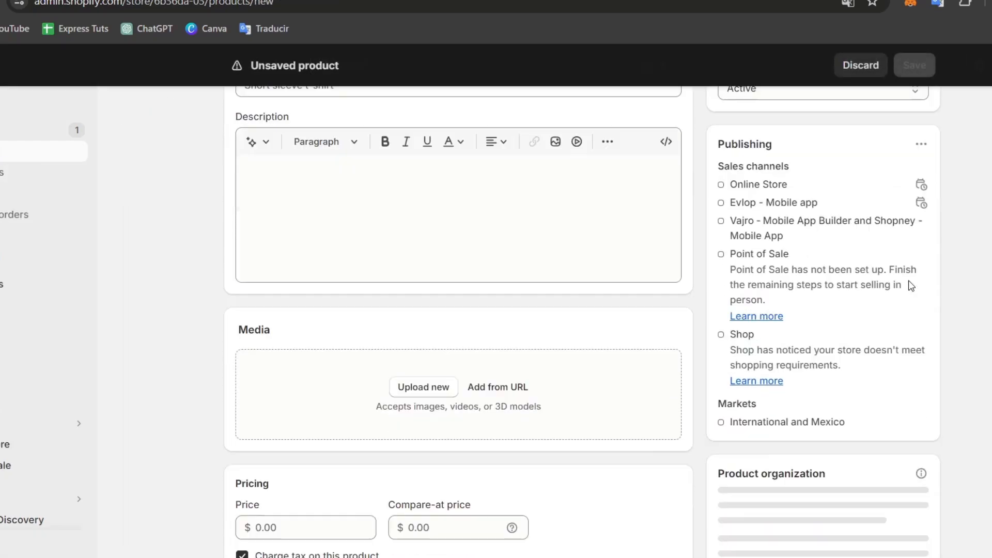
pyautogui.scroll(-6, 911, 285)
pyautogui.click(816, 402)
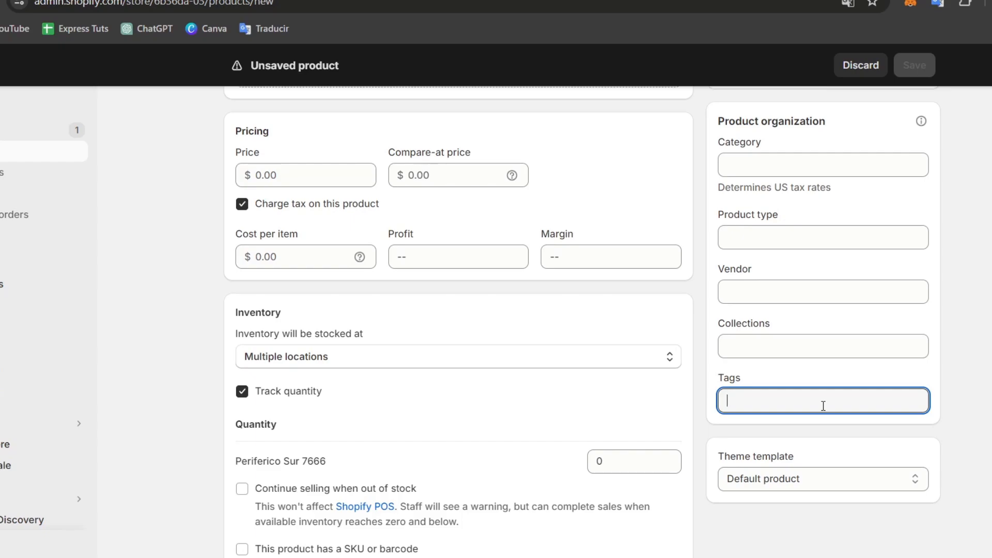
pyautogui.click(771, 292)
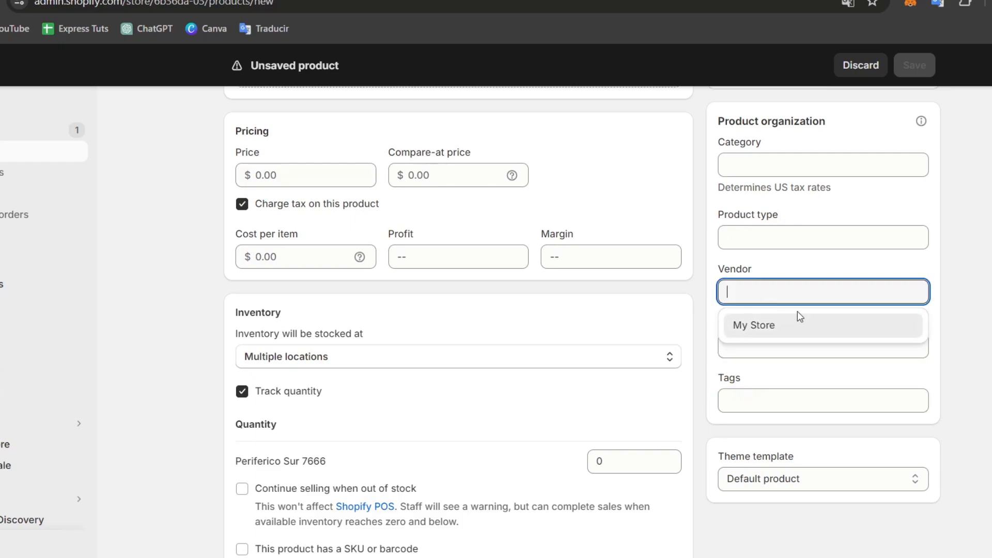
pyautogui.click(808, 238)
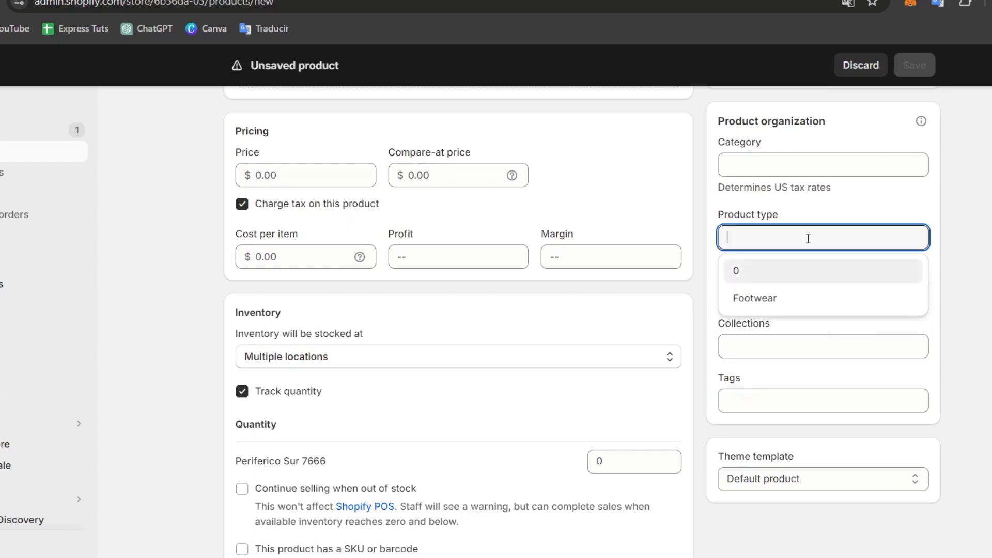
pyautogui.click(936, 229)
pyautogui.scroll(10, 793, 324)
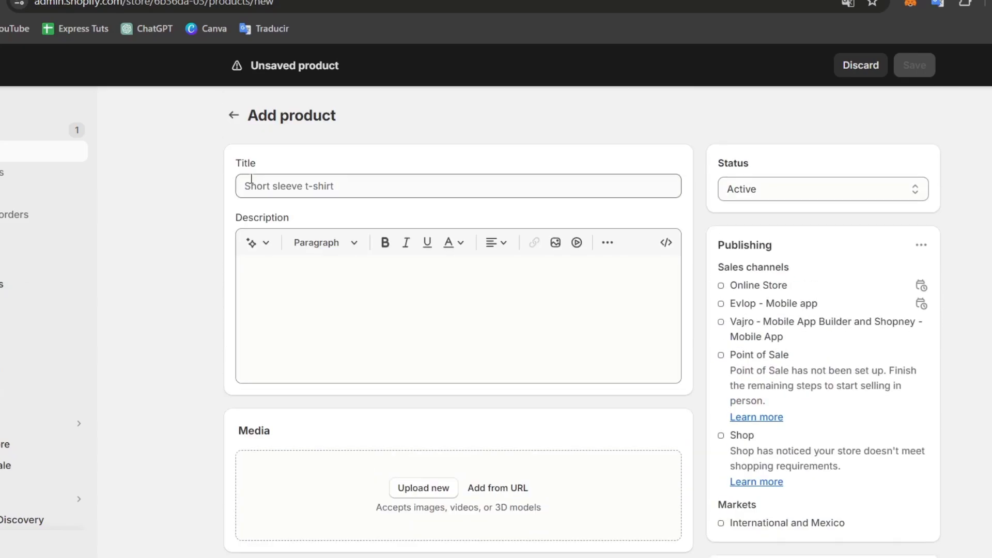
pyautogui.click(234, 115)
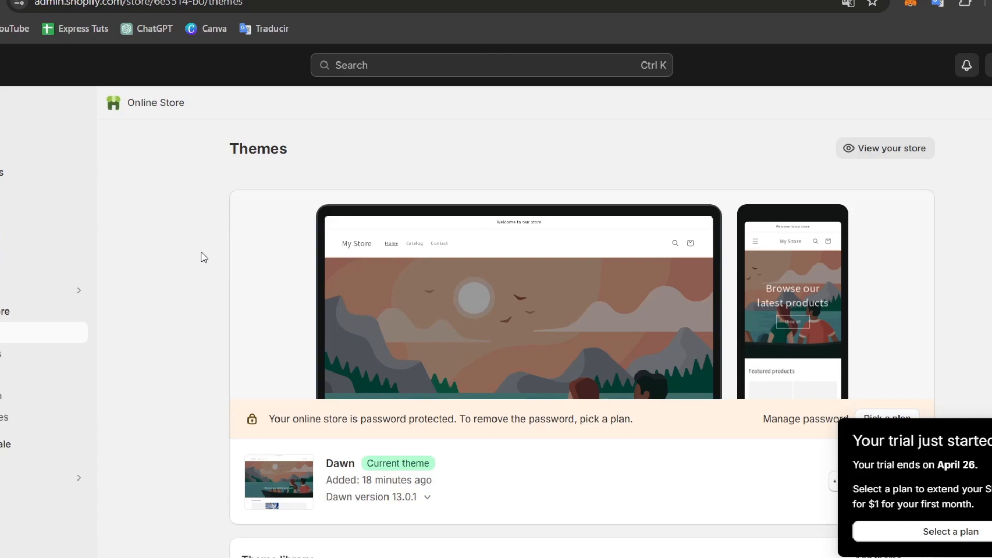
# Step: Examine the actions available for the current Dawn theme and browse the popular free themes
pyautogui.scroll(-4, 645, 294)
pyautogui.click(841, 255)
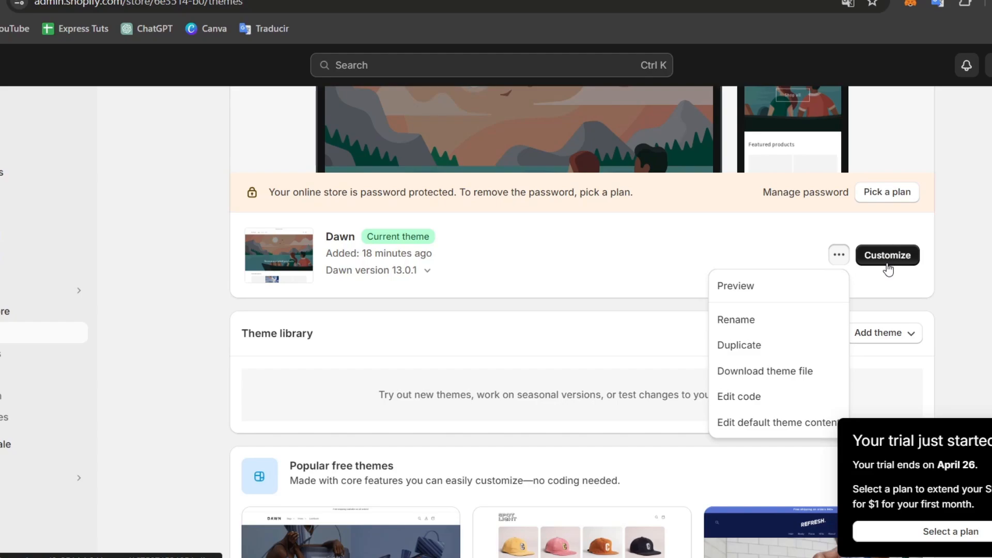
pyautogui.click(956, 320)
pyautogui.scroll(-5, 957, 318)
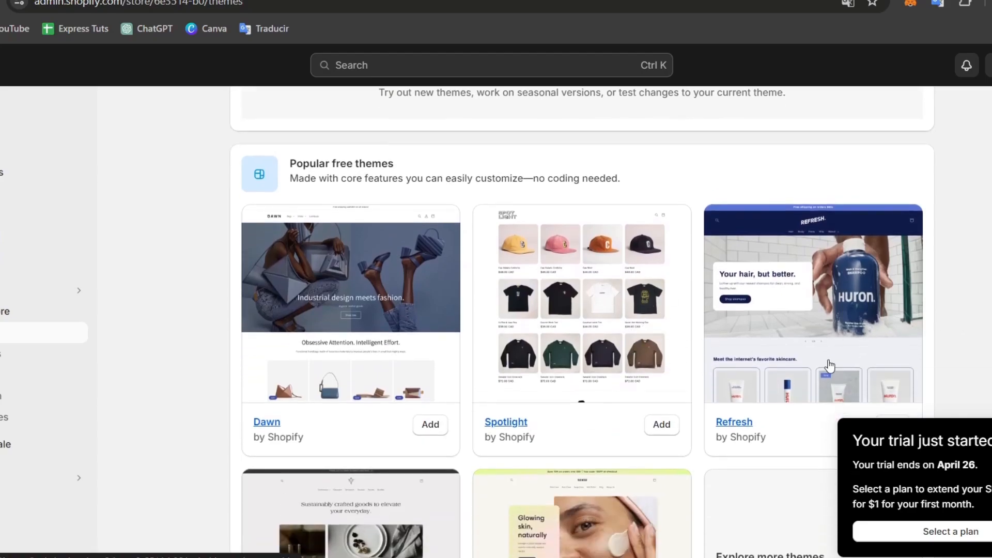
pyautogui.scroll(-1, 829, 366)
pyautogui.click(660, 349)
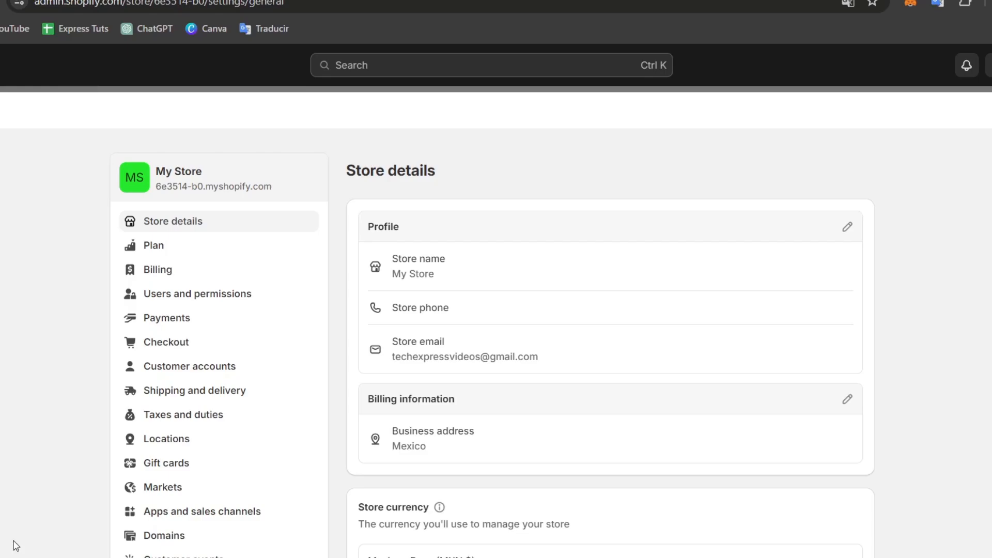
# Step: Open the store's Payments settings and view the list of third-party payment providers
pyautogui.scroll(-2, 193, 267)
pyautogui.click(227, 253)
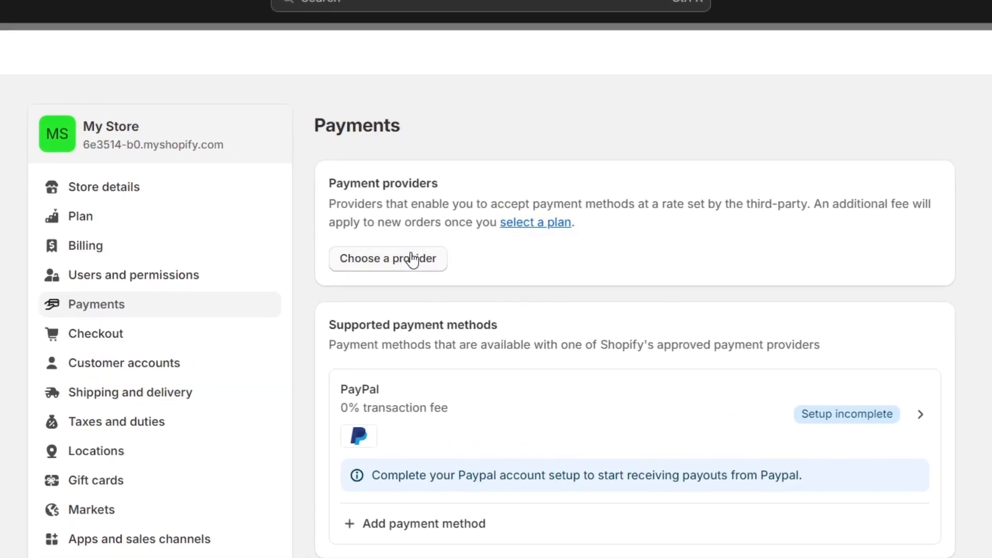
pyautogui.click(412, 260)
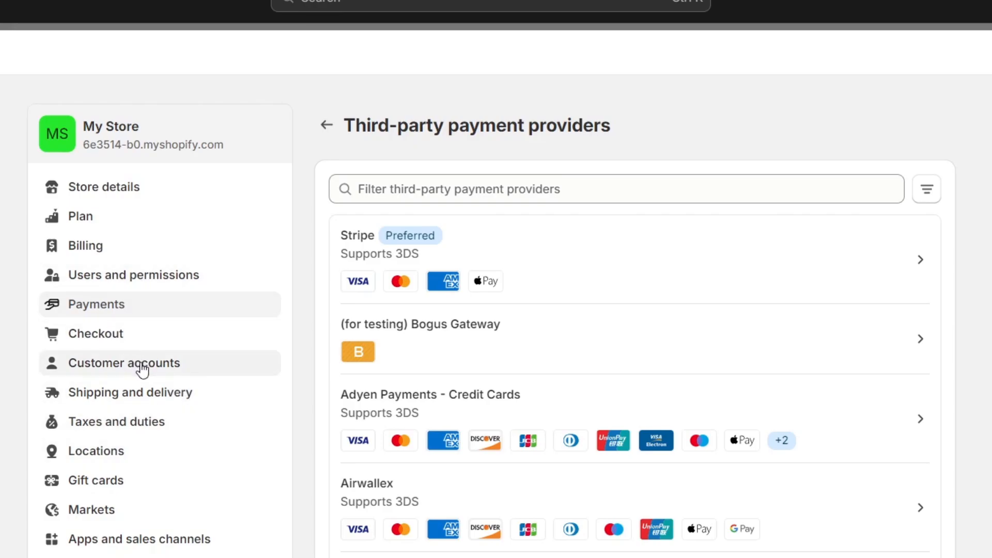
# Step: Open the Shipping and delivery settings and review the shipping rates, delivery dates, order routing and local delivery options
pyautogui.click(158, 397)
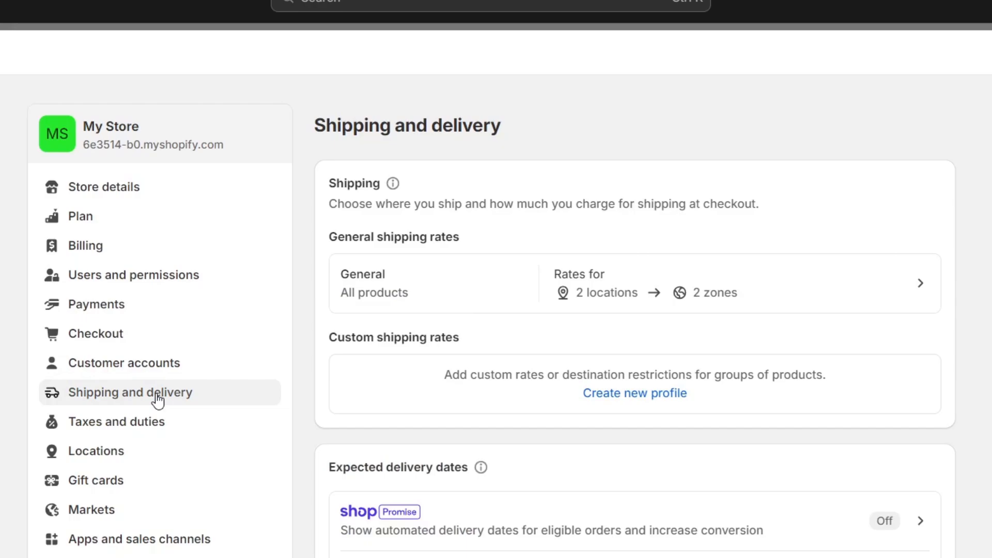
pyautogui.scroll(-7, 837, 511)
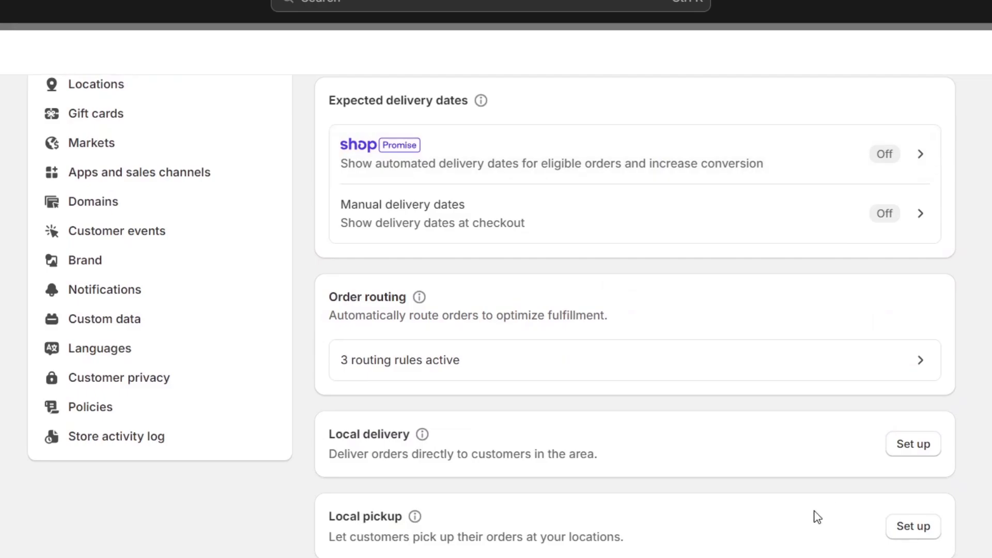
pyautogui.scroll(7, 808, 516)
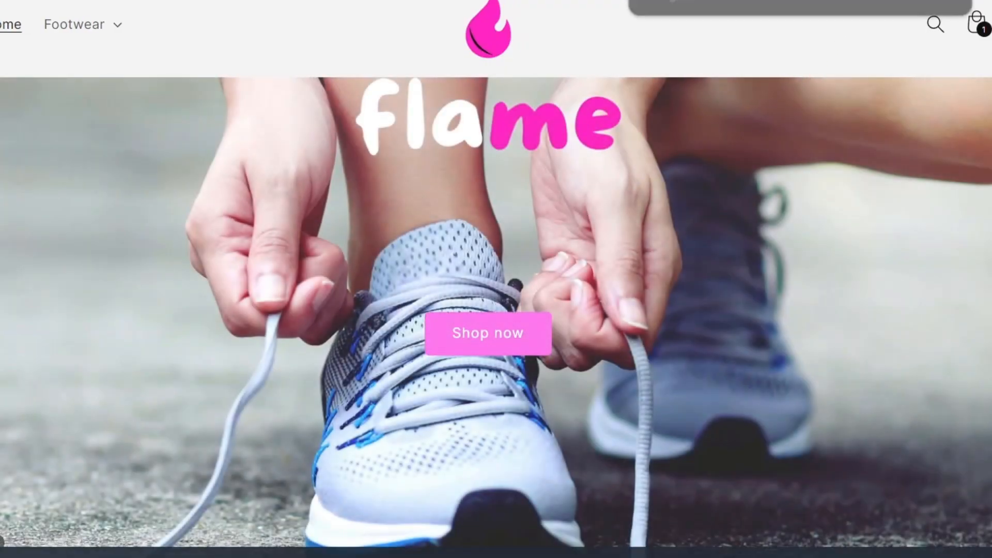
# Step: Dismiss the anniversary discount pop-up on the Flame storefront and look over the home page's collection tiles
pyautogui.click(94, 34)
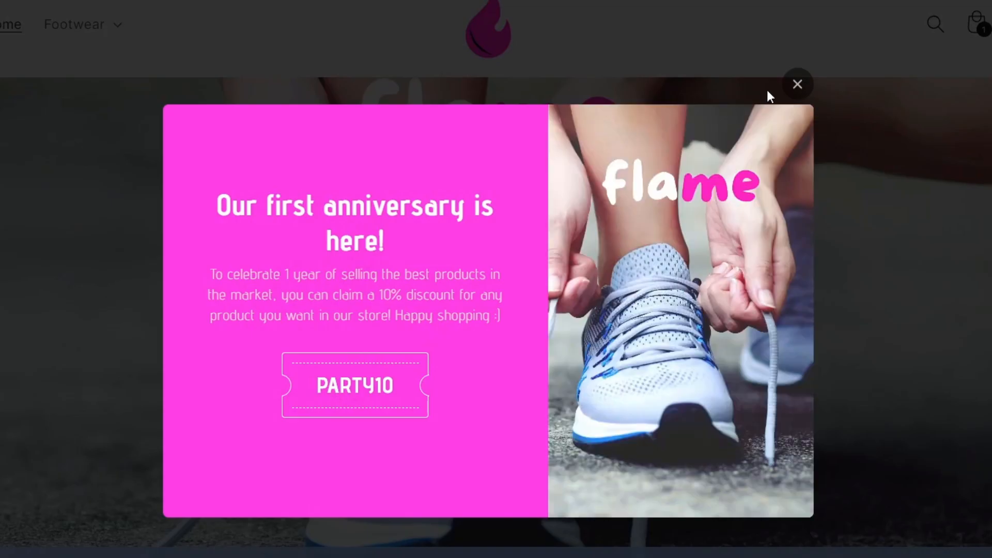
pyautogui.click(797, 84)
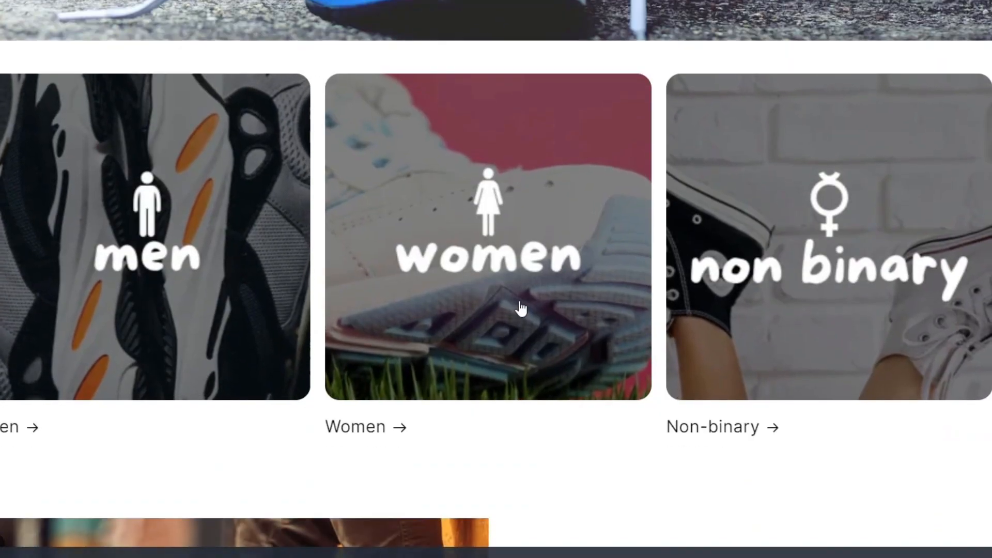
pyautogui.scroll(-7, 723, 343)
pyautogui.scroll(2, 725, 345)
pyautogui.scroll(3, 725, 345)
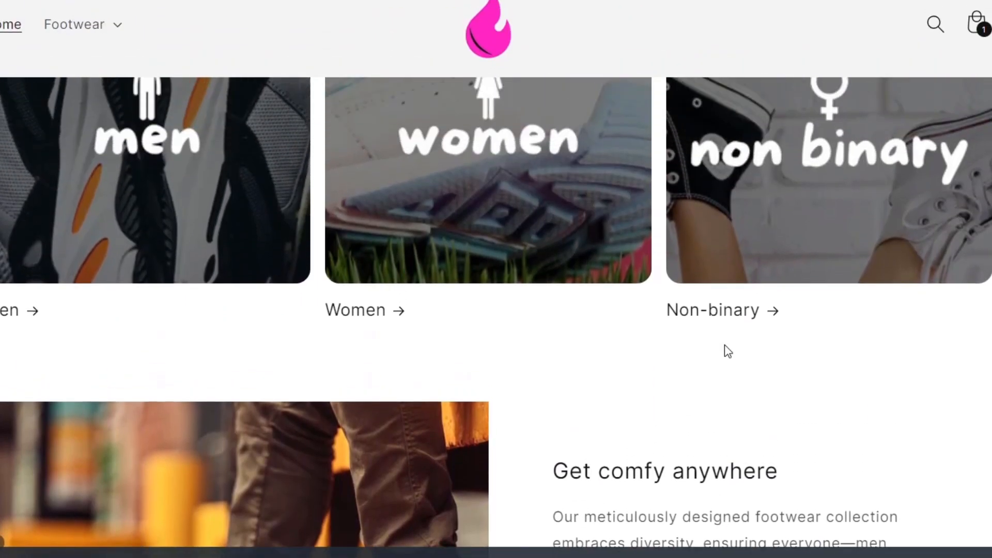
# Step: View the Women collection's products on the Flame storefront and return to the home page
pyautogui.click(467, 251)
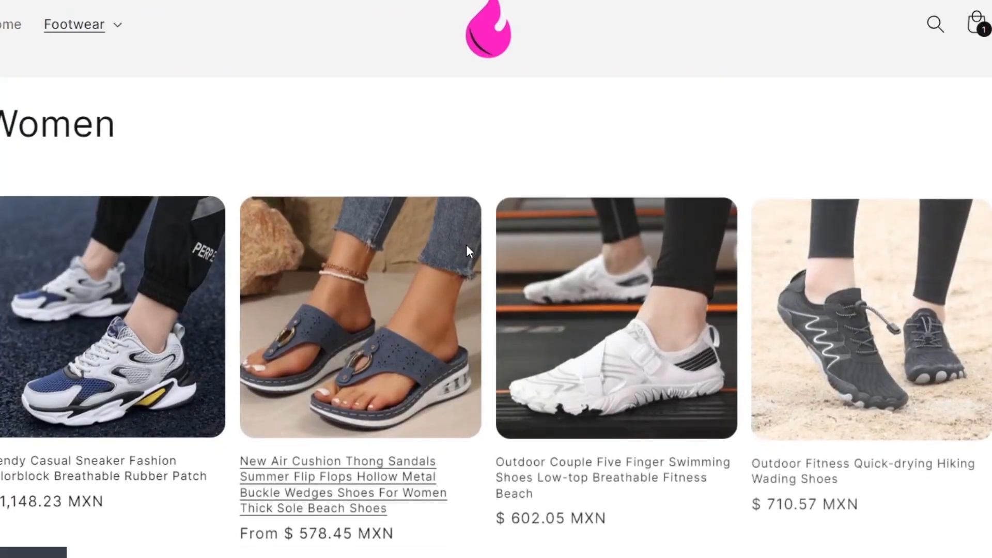
pyautogui.scroll(-5, 526, 344)
pyautogui.scroll(5, 527, 343)
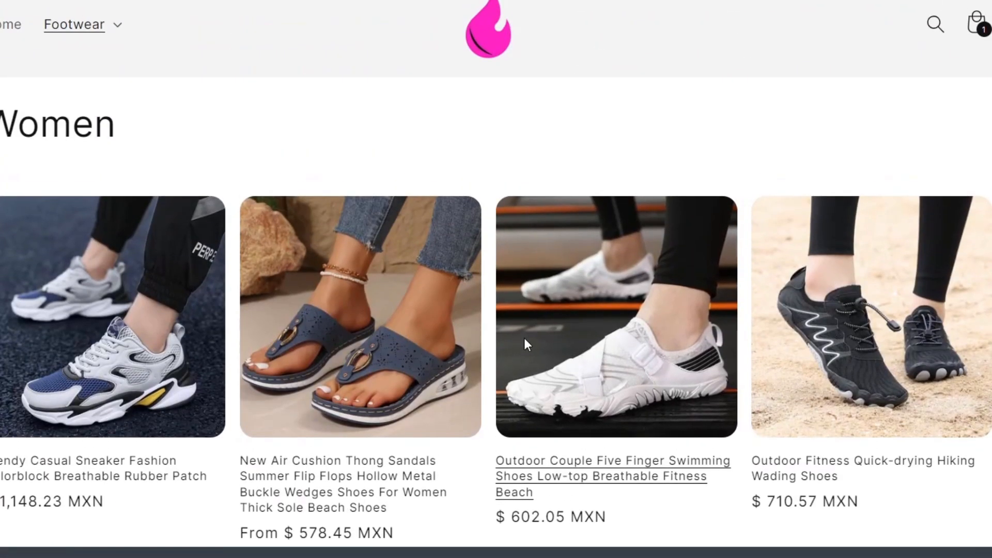
pyautogui.hotkey('alt', 'Left')
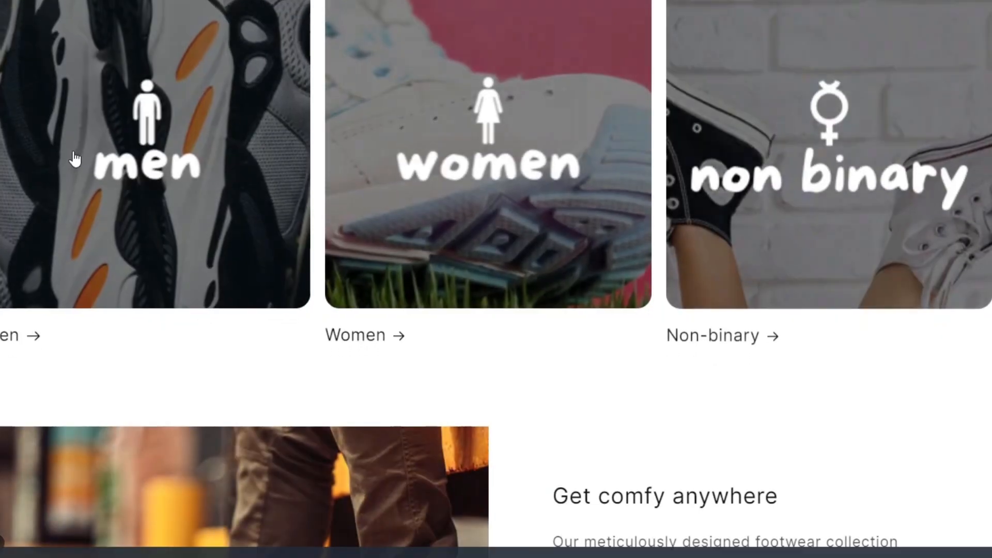
# Step: Open the Men collection from the home page and browse its products and the discount form below them
pyautogui.click(78, 160)
pyautogui.scroll(-5, 398, 309)
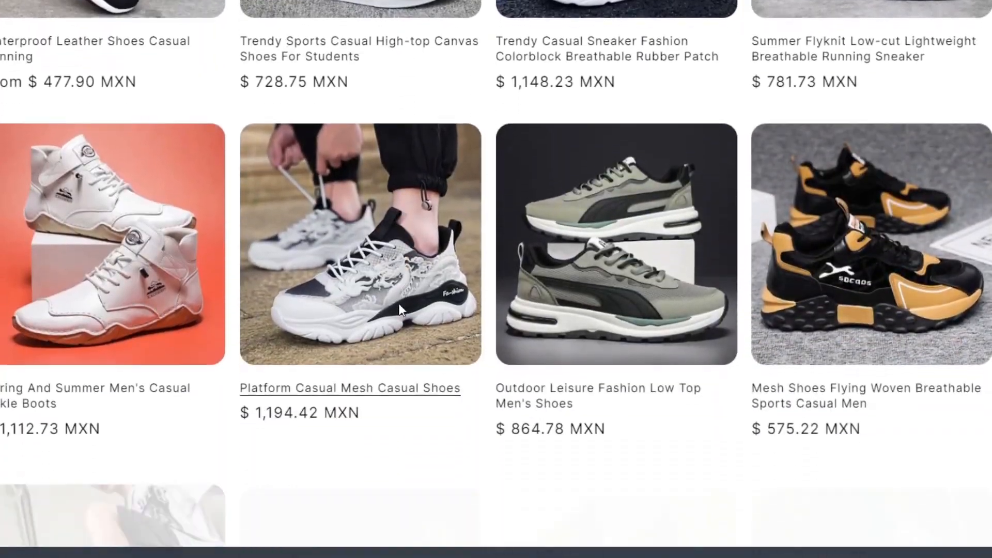
pyautogui.scroll(6, 398, 304)
pyautogui.scroll(-18, 400, 309)
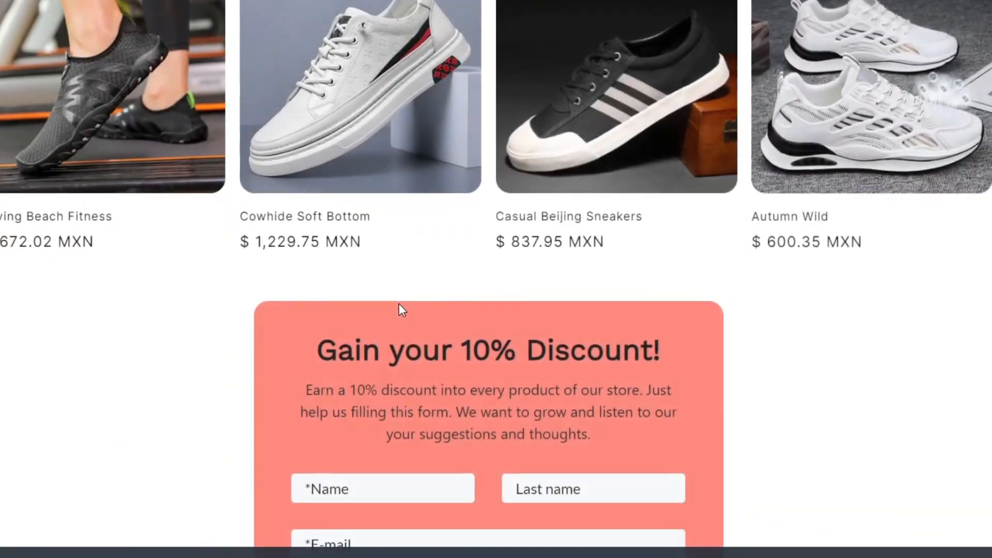
pyautogui.scroll(18, 400, 310)
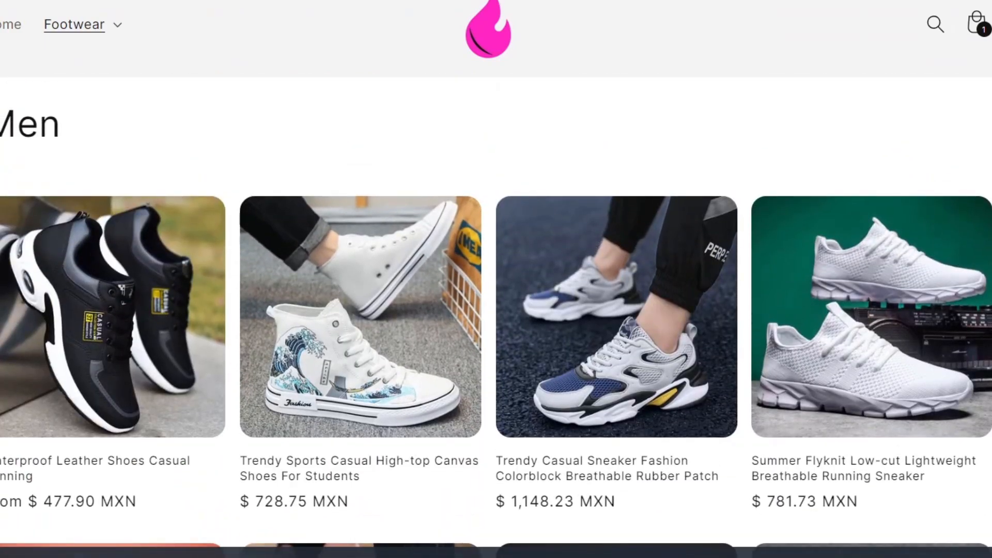
pyautogui.scroll(-15, 496, 310)
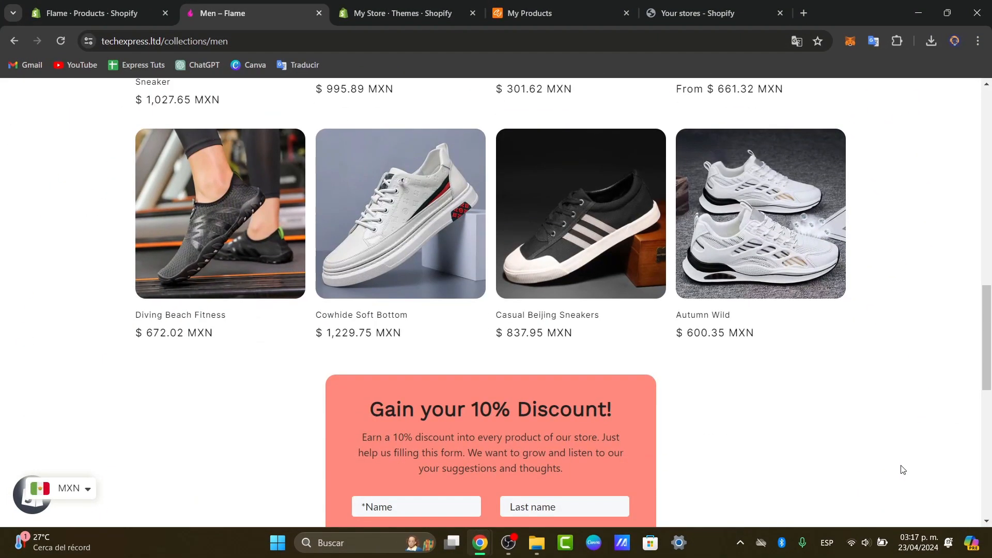
pyautogui.scroll(15, 901, 468)
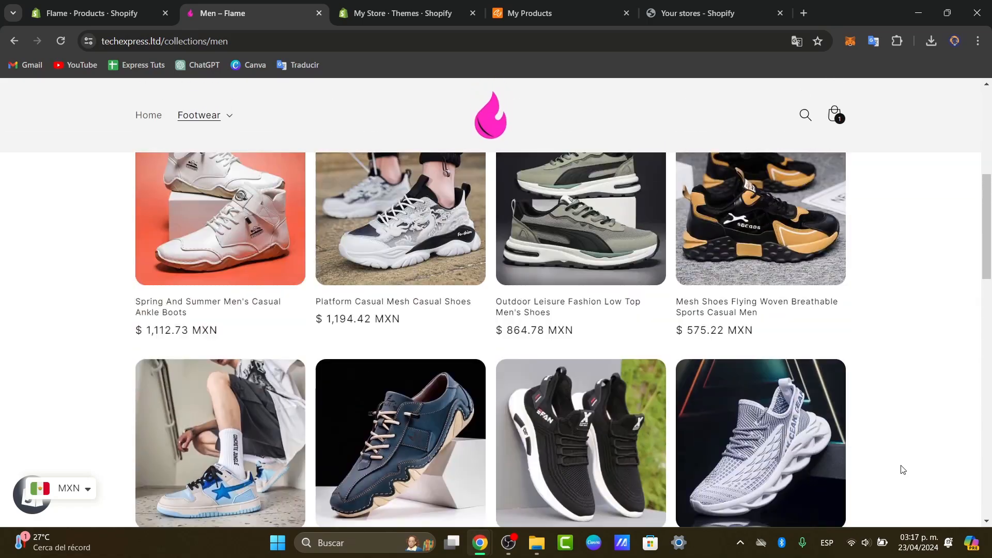